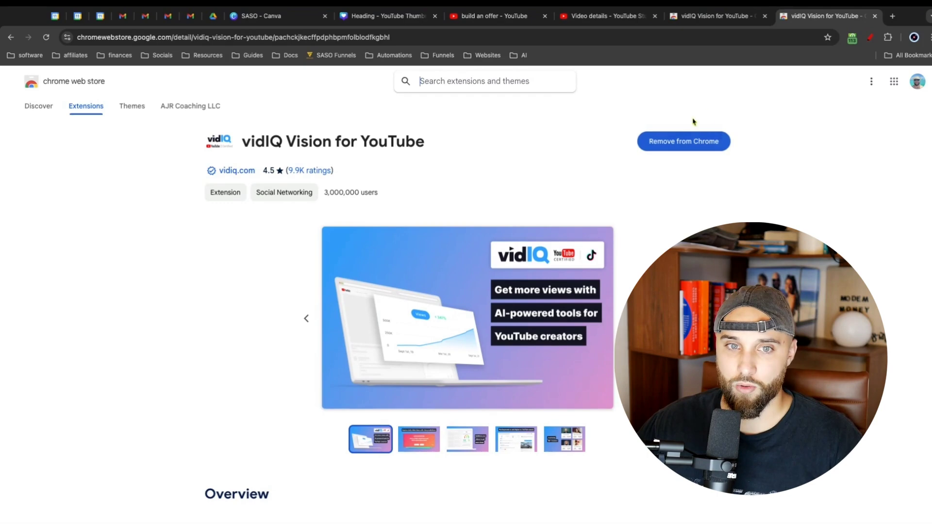
# Access the installed vidIQ extension, close its extra store page and switch to the YouTube results for "build an offer".
pyautogui.click(892, 42)
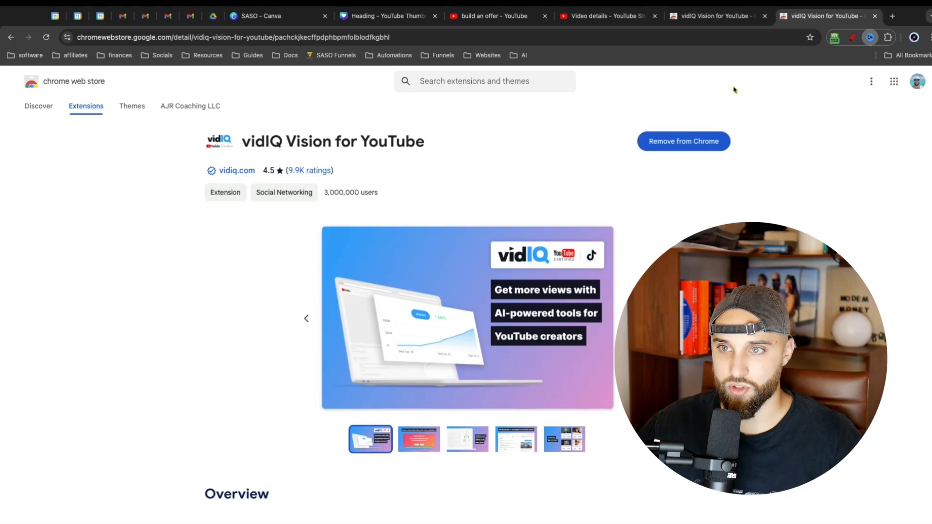
pyautogui.click(875, 16)
pyautogui.click(505, 16)
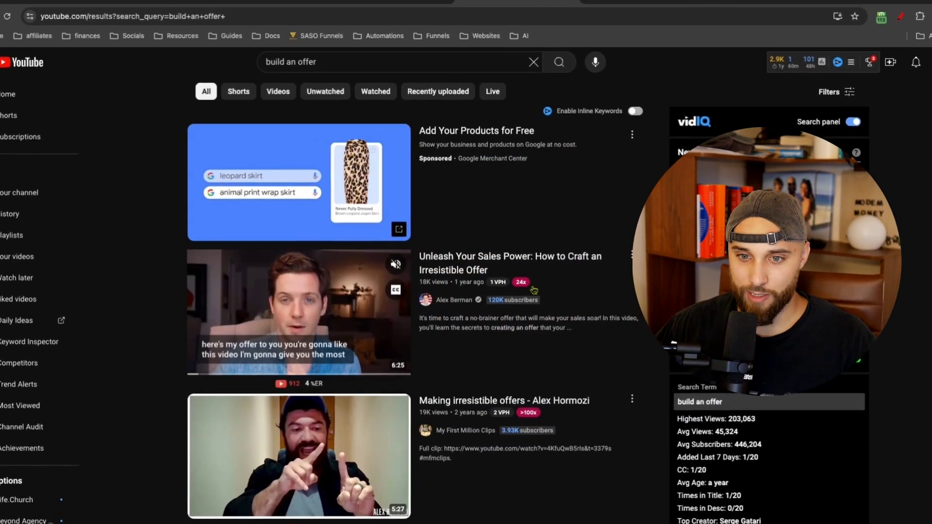
# Examine the vidIQ outlier scores, views and subscriber figures of the first two non-sponsored videos in the results.
pyautogui.moveTo(520, 290)
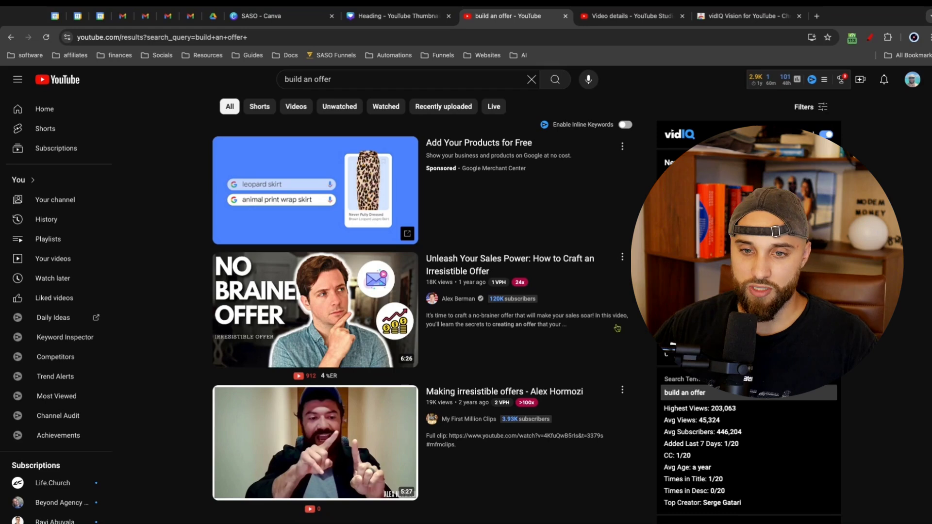
pyautogui.moveTo(617, 329)
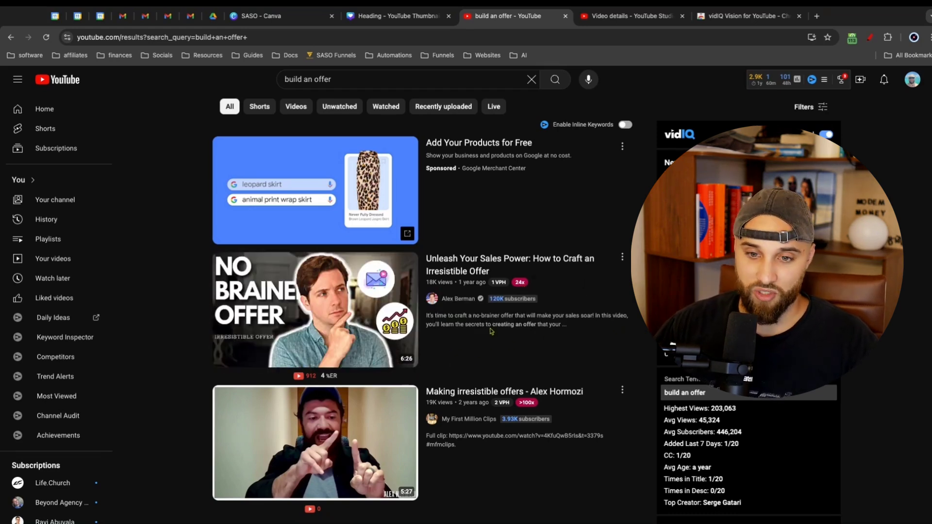
pyautogui.moveTo(627, 358)
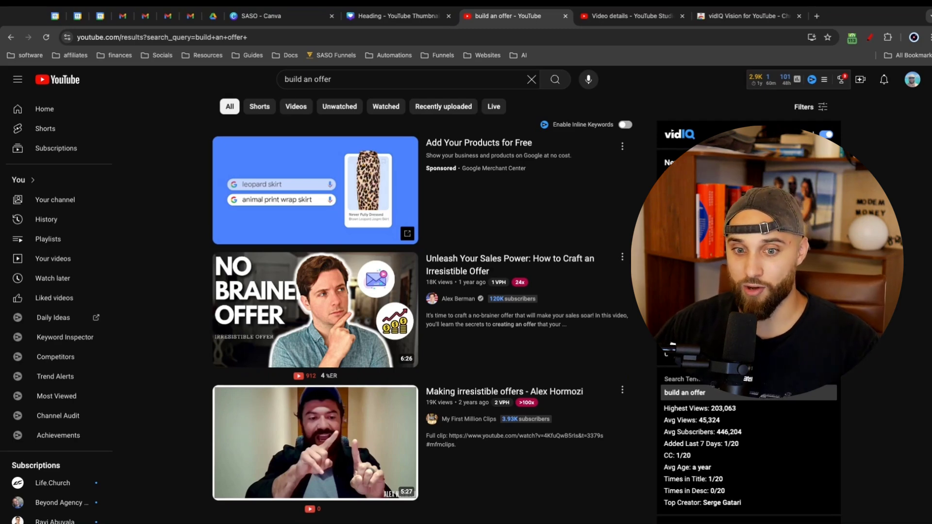
pyautogui.scroll(-1, 423, 311)
pyautogui.scroll(-1, 634, 404)
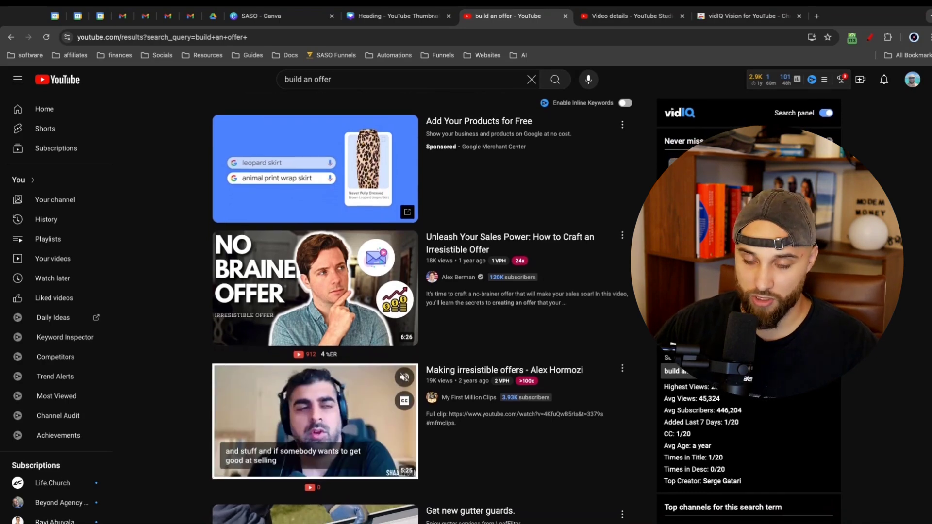
pyautogui.moveTo(515, 427)
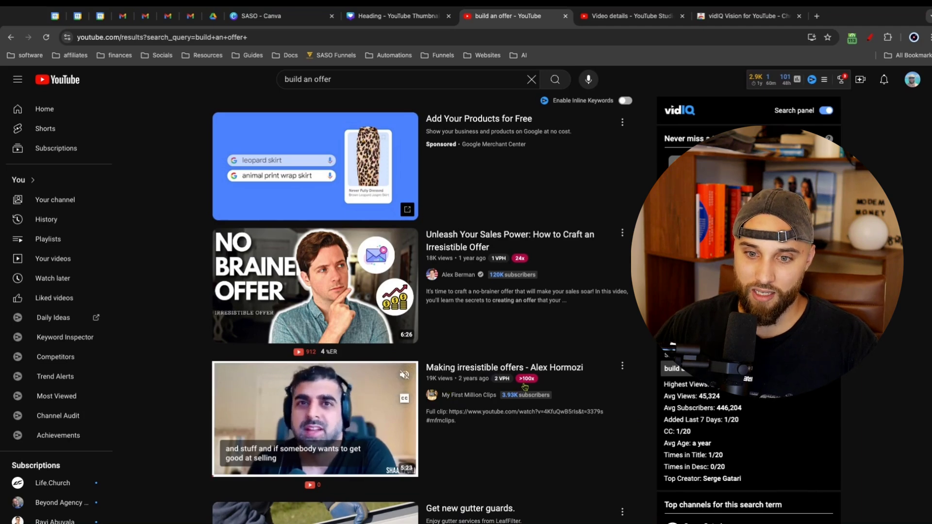
pyautogui.moveTo(525, 386)
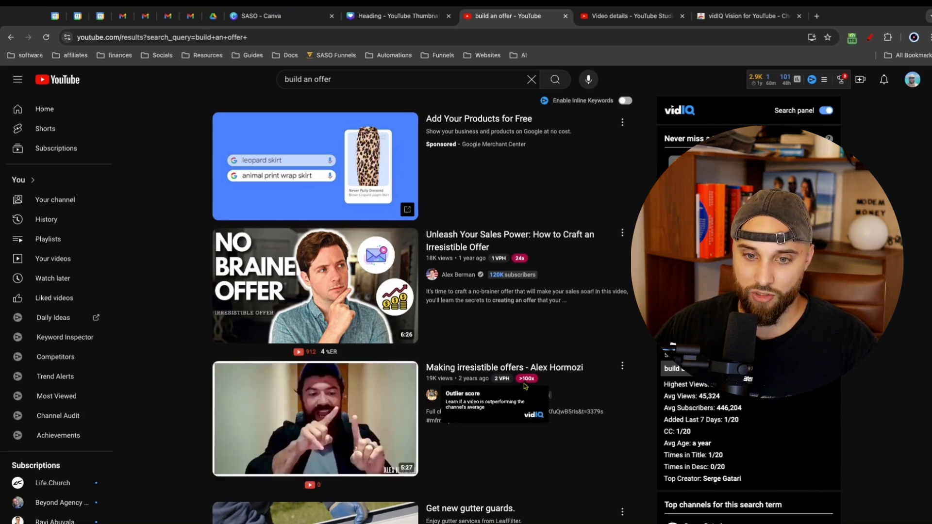
pyautogui.moveTo(627, 419)
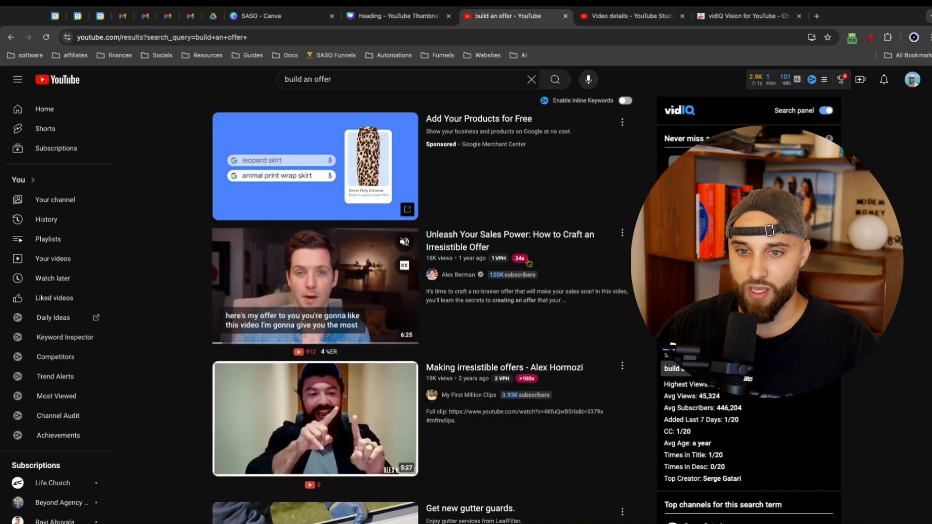
pyautogui.moveTo(528, 262)
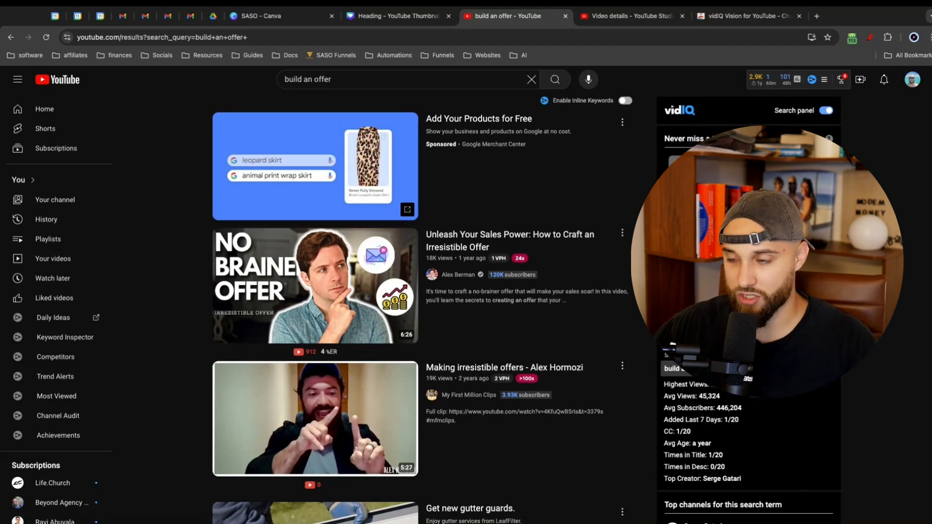
# Look through the remaining "build an offer" results, comparing competitors' thumbnails, titles and outlier scores.
pyautogui.scroll(-1, 423, 291)
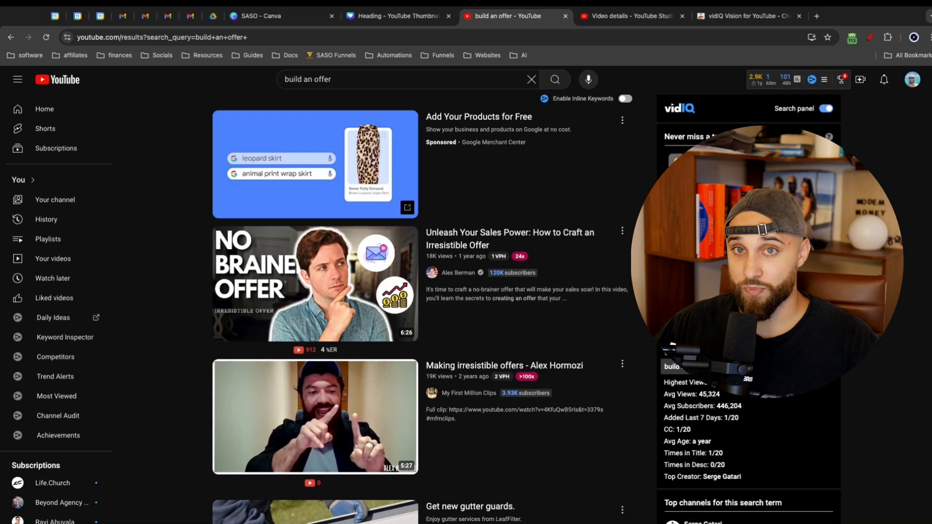
pyautogui.scroll(-7, 422, 291)
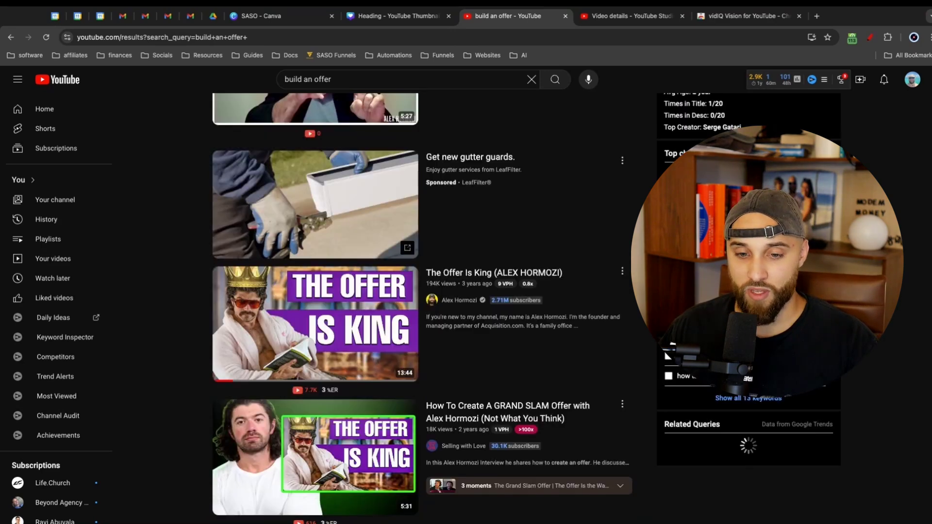
pyautogui.scroll(-3, 668, 356)
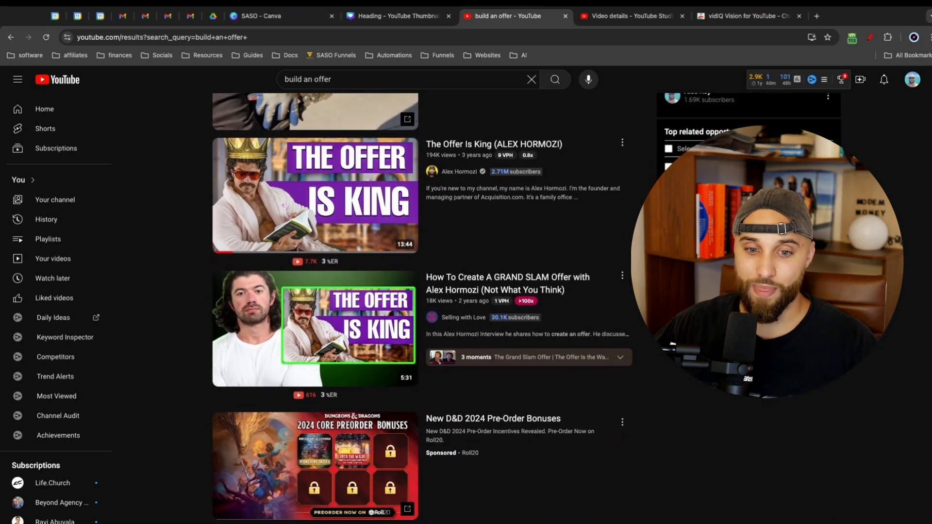
pyautogui.scroll(-5, 422, 308)
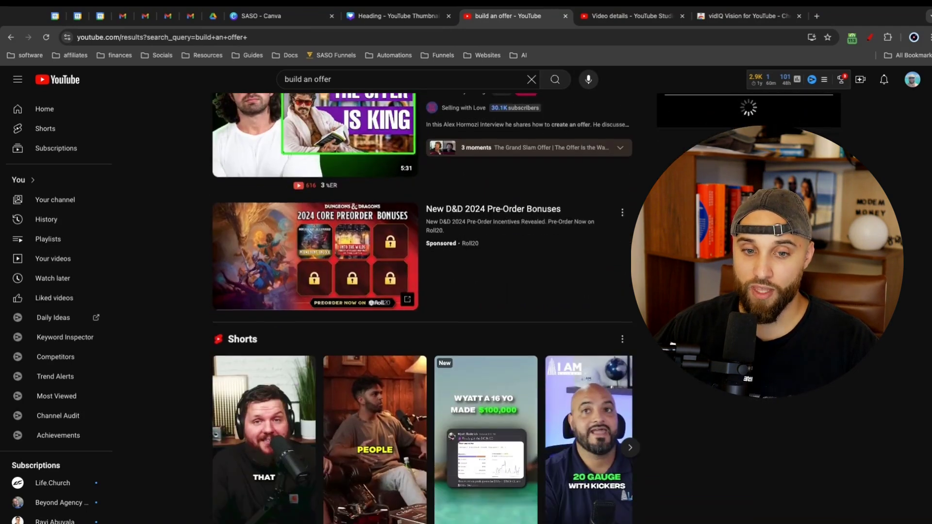
pyautogui.scroll(-6, 210, 331)
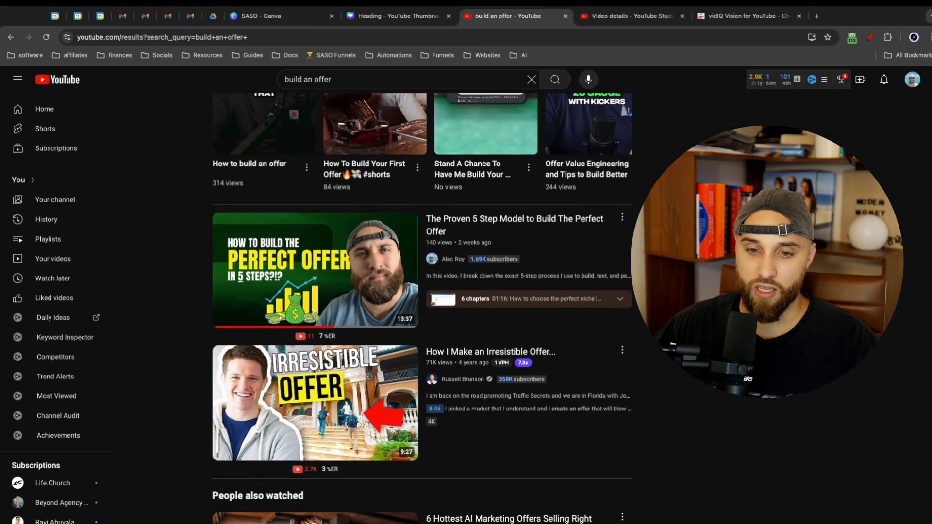
pyautogui.scroll(-1, 206, 338)
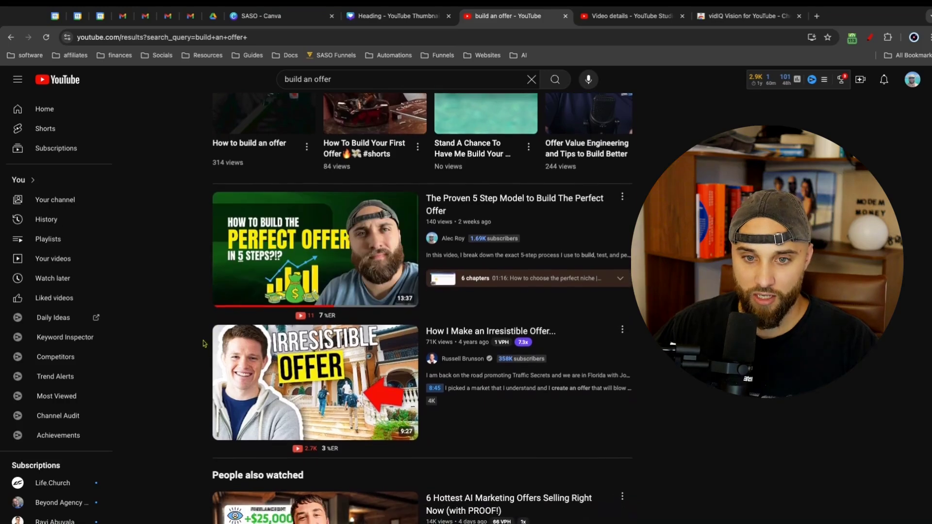
pyautogui.scroll(-2, 204, 343)
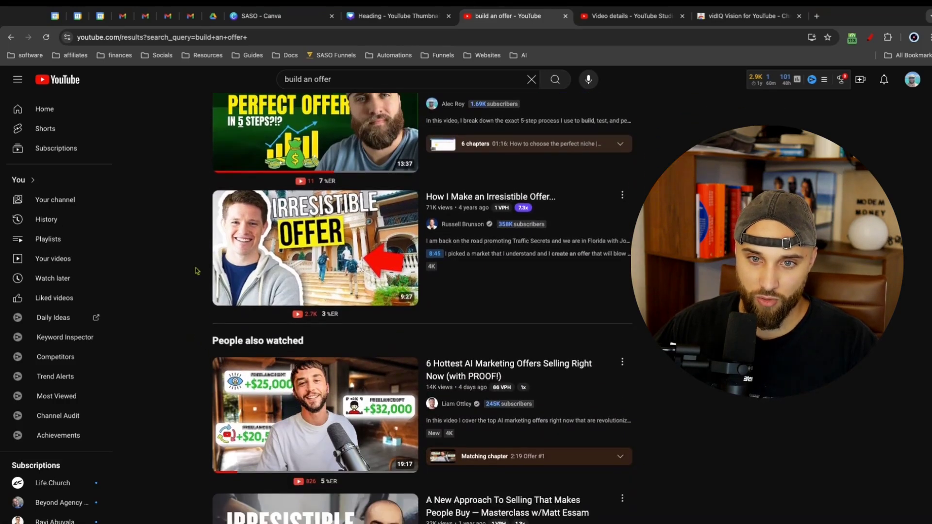
pyautogui.scroll(-2, 200, 342)
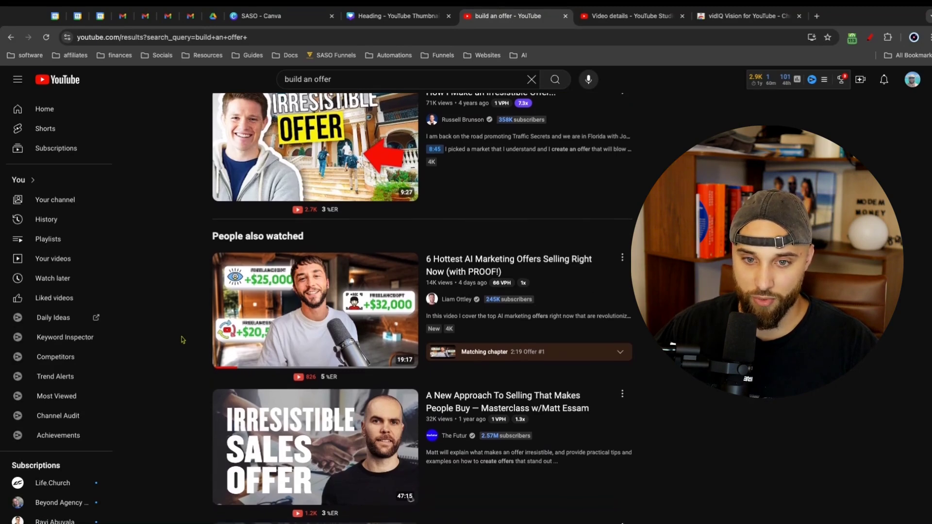
pyautogui.scroll(-3, 182, 340)
pyautogui.scroll(-1, 182, 340)
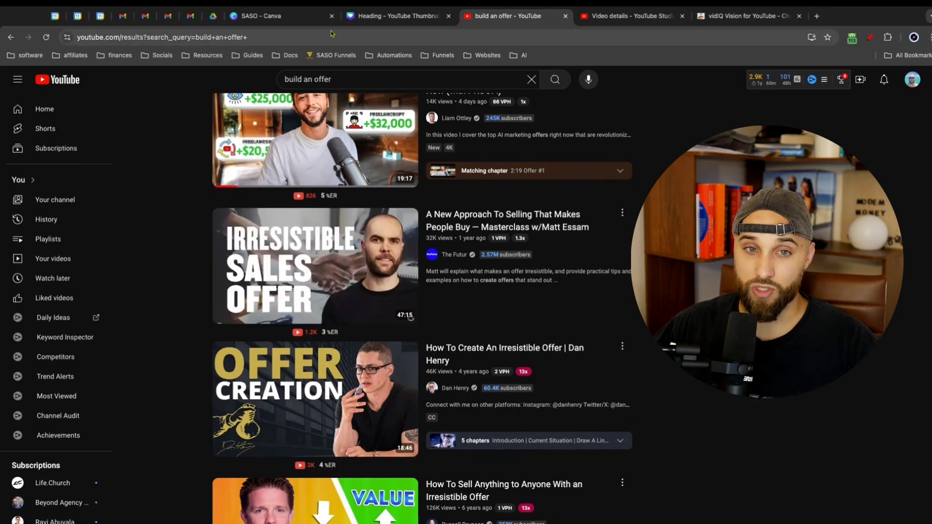
# Switch to Canva, close the old thumbnail design, create a blank YouTube Thumbnail design and browse its templates.
pyautogui.click(319, 17)
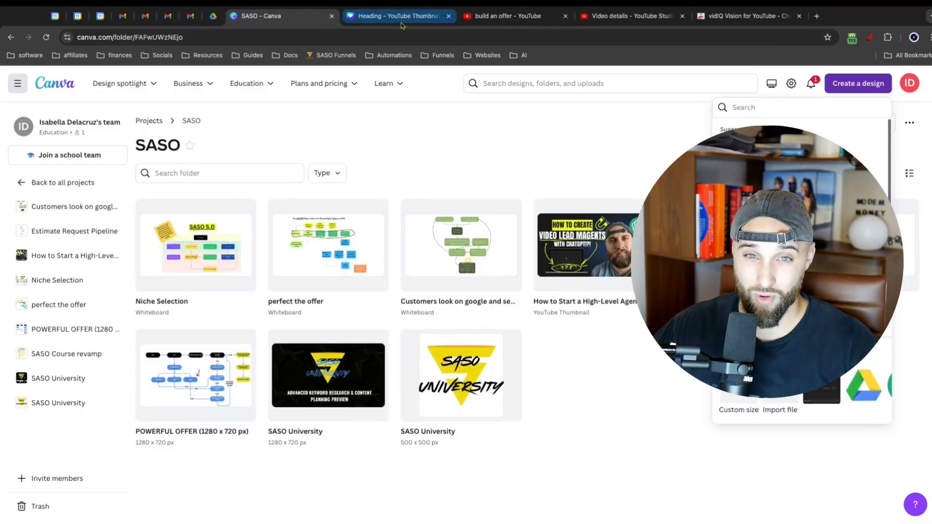
pyautogui.click(449, 16)
pyautogui.click(613, 404)
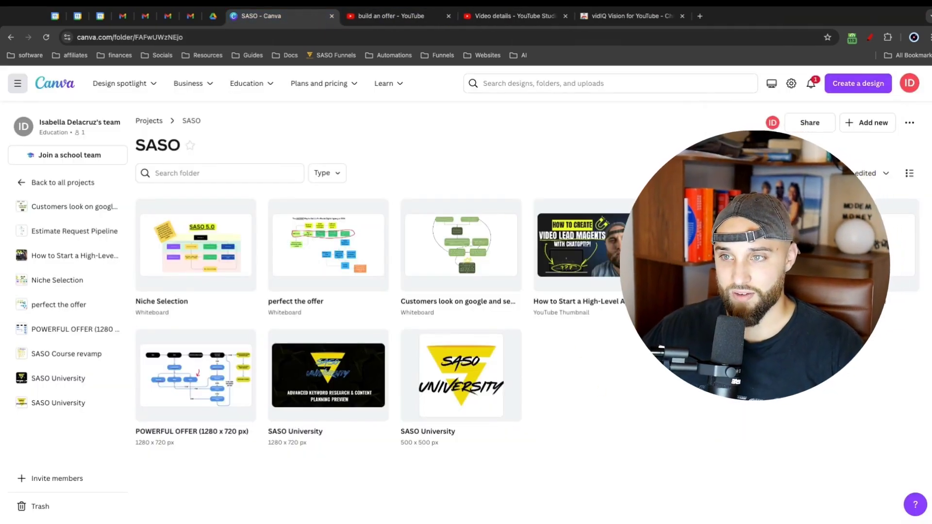
pyautogui.click(864, 85)
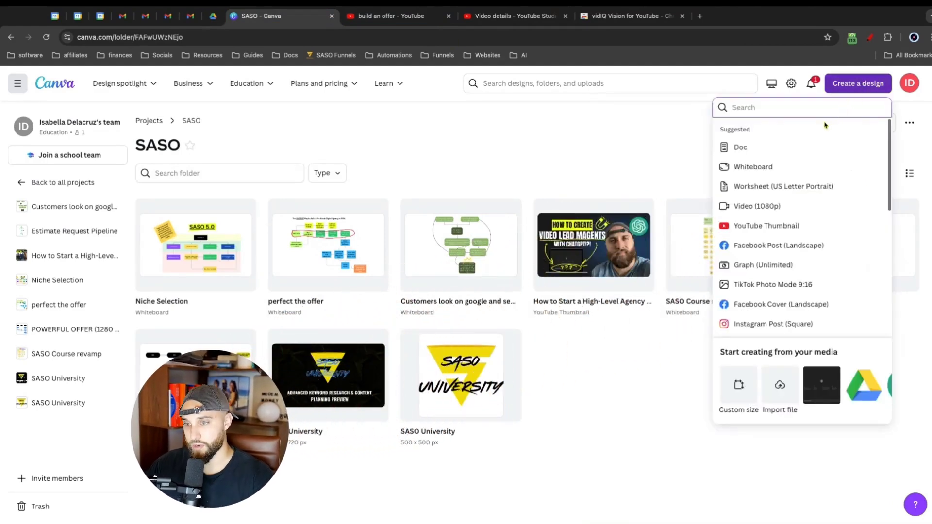
pyautogui.click(767, 236)
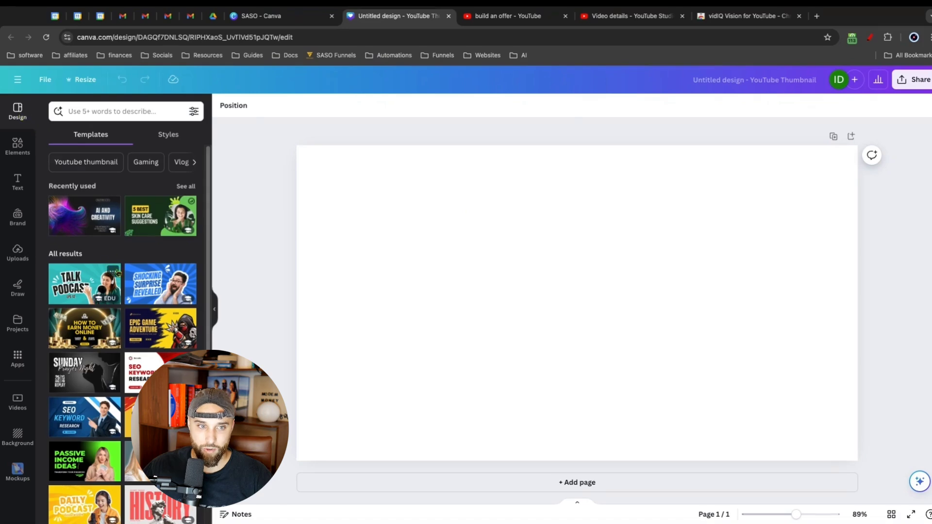
pyautogui.scroll(-3, 140, 288)
pyautogui.scroll(-5, 139, 288)
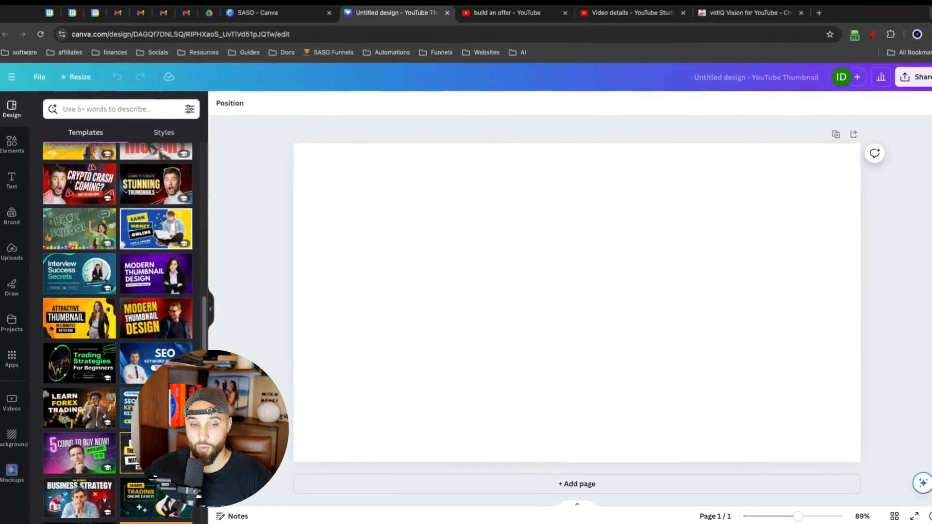
# Return to the YouTube results and review the competing offer thumbnails for design ideas, including their text, faces and graphics.
pyautogui.click(507, 11)
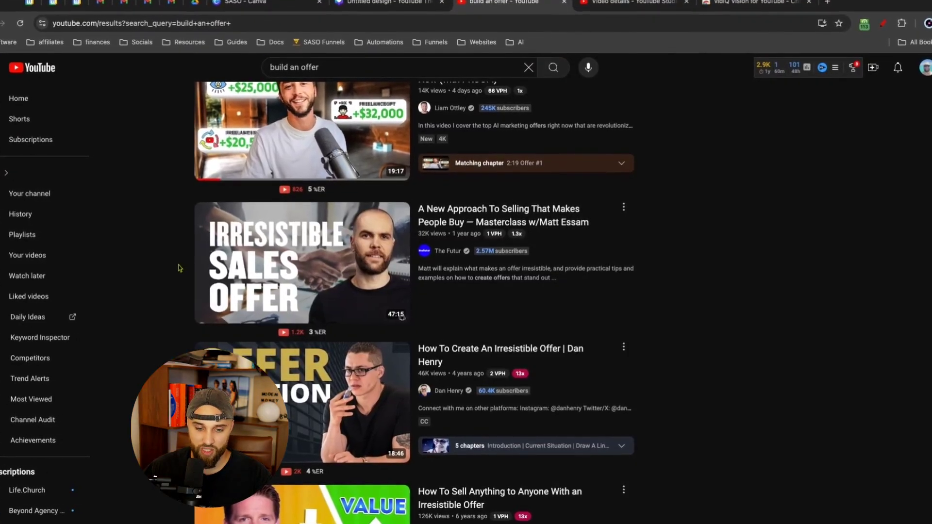
pyautogui.scroll(1, 180, 268)
pyautogui.scroll(15, 179, 268)
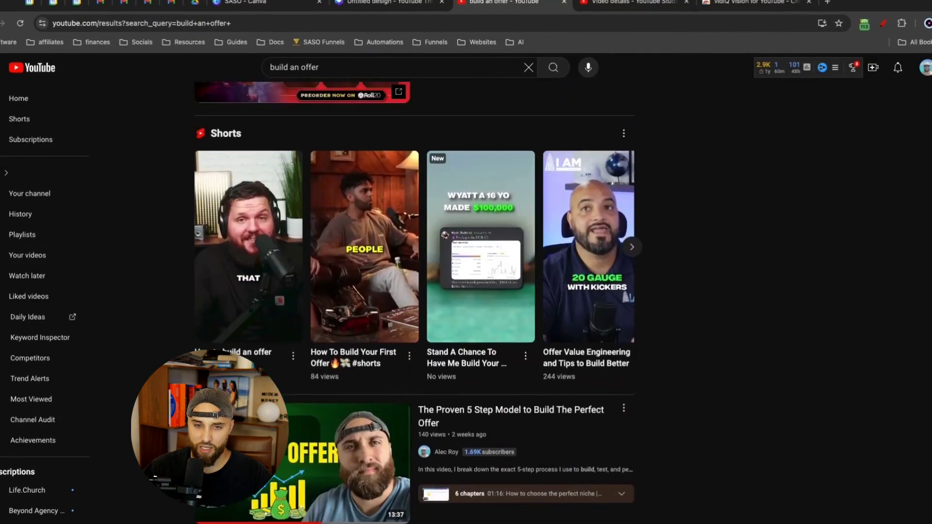
pyautogui.scroll(10, 418, 303)
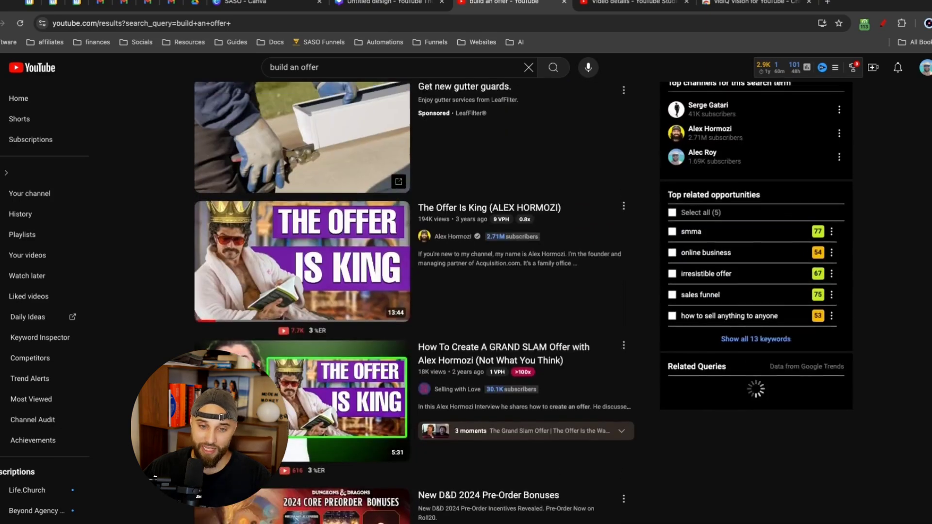
pyautogui.scroll(7, 523, 303)
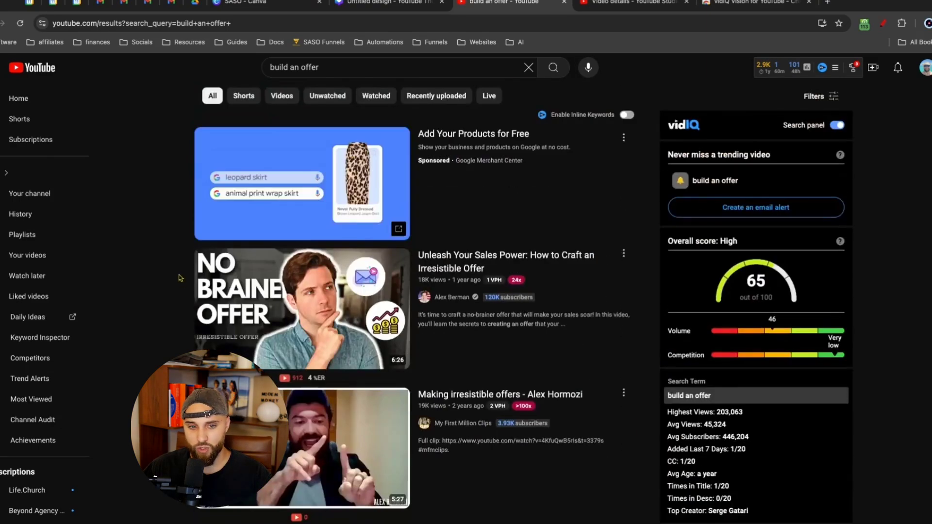
pyautogui.scroll(-10, 402, 293)
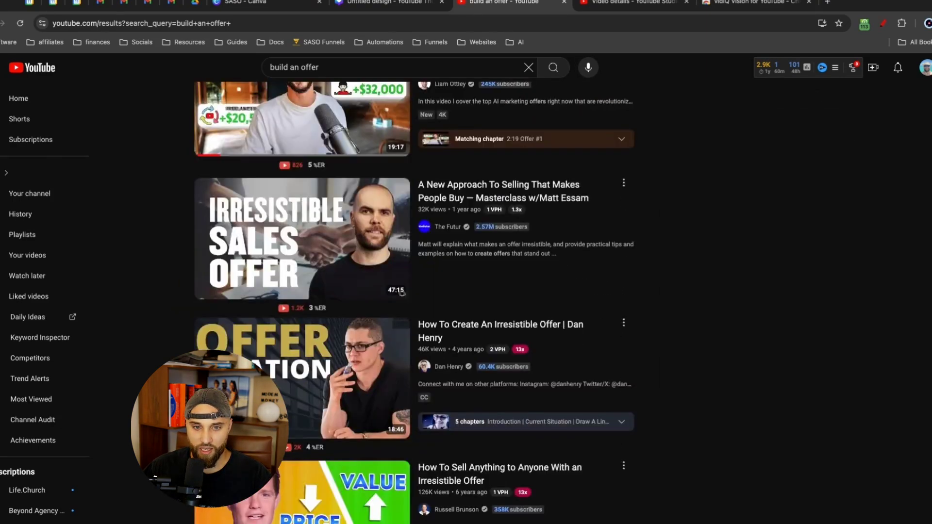
pyautogui.scroll(-3, 175, 301)
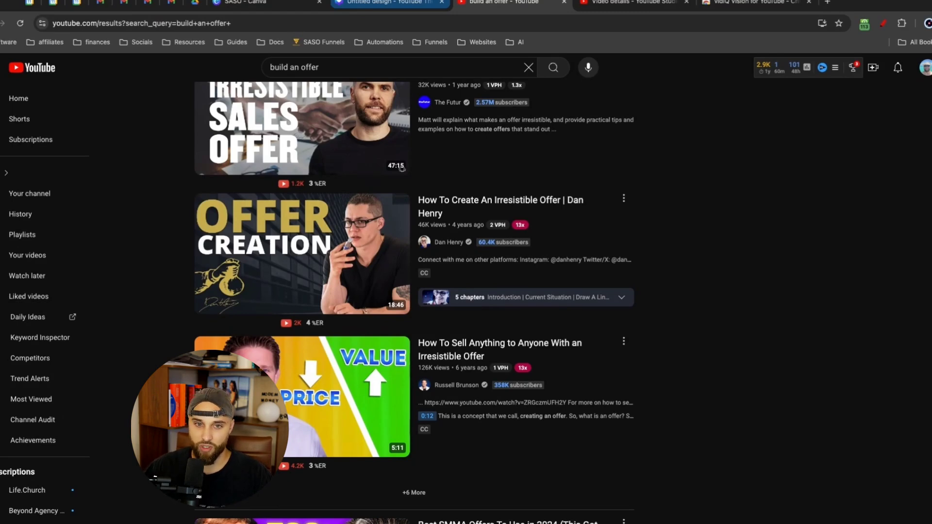
pyautogui.scroll(2, 116, 155)
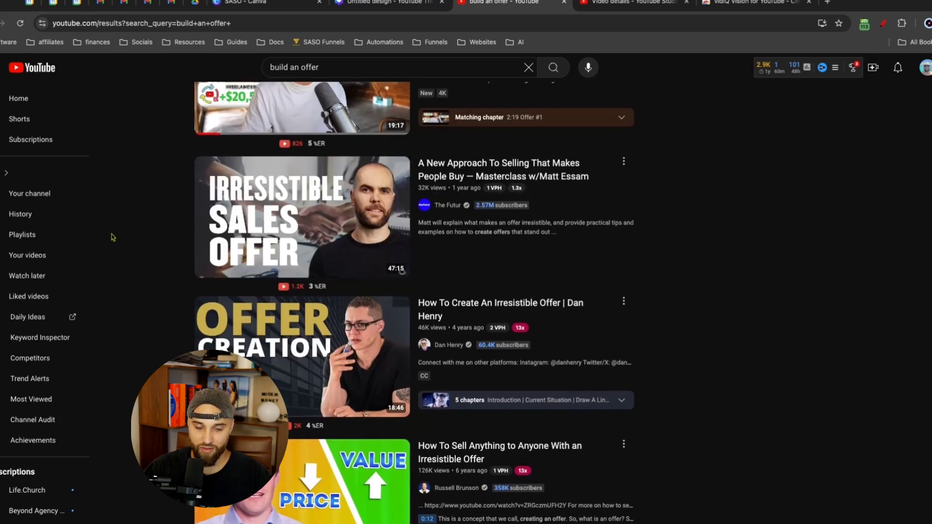
# Revisit the blank Canva thumbnail and go back to the first YouTube results to compare the leading thumbnails.
pyautogui.click(359, 4)
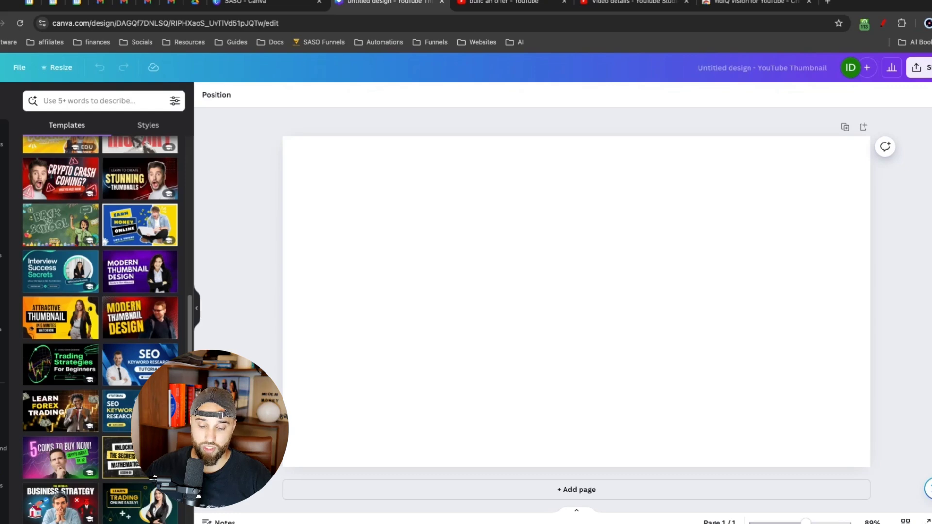
pyautogui.click(505, 3)
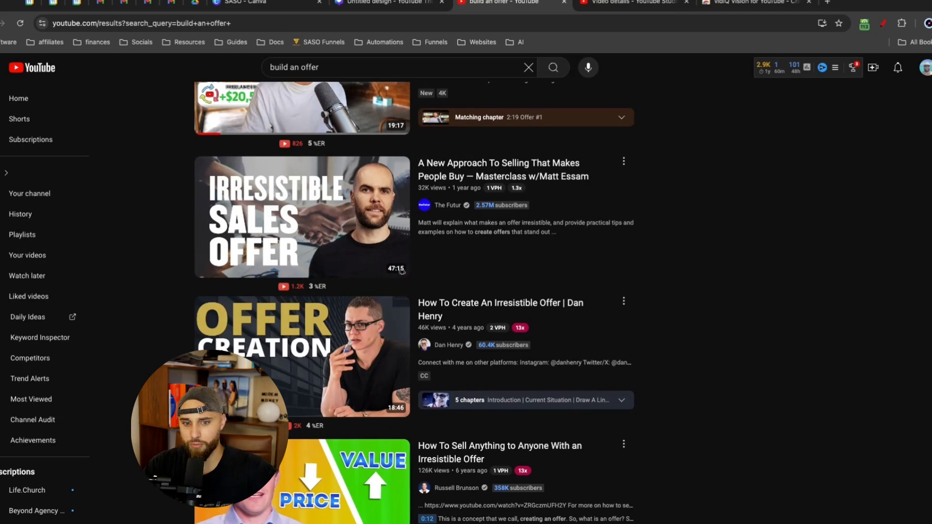
pyautogui.scroll(20, 529, 349)
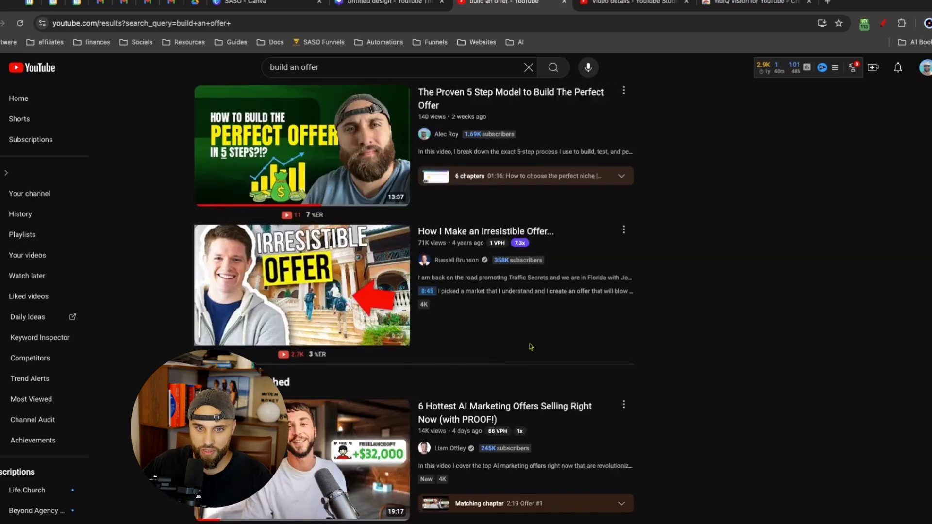
pyautogui.scroll(10, 529, 349)
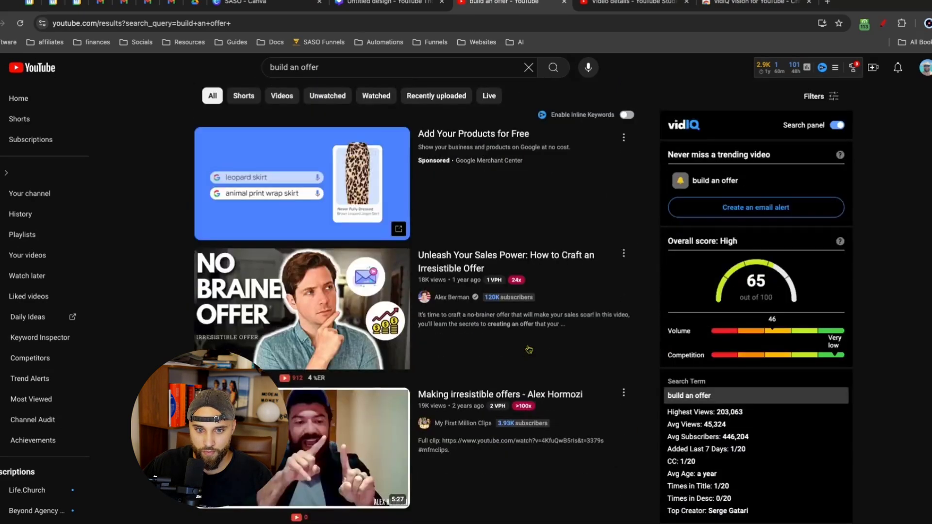
# Switch to Canva, paste the portrait photo into the blank thumbnail and remove its background.
pyautogui.moveTo(634, 423)
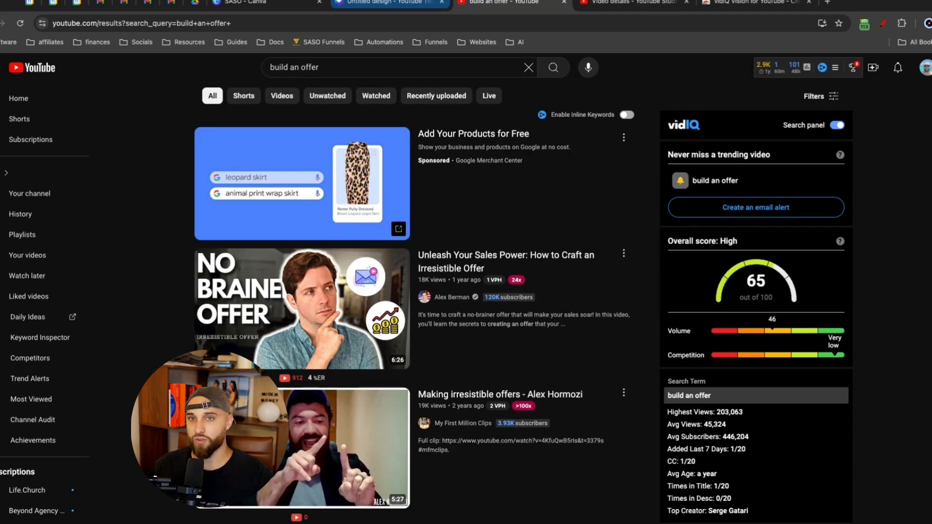
pyautogui.click(390, 2)
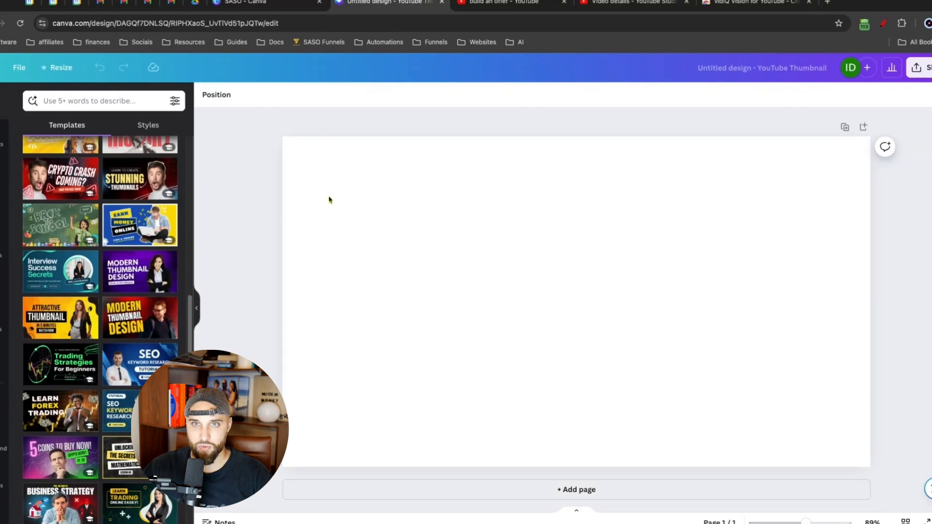
pyautogui.hotkey('ctrl', 'v')
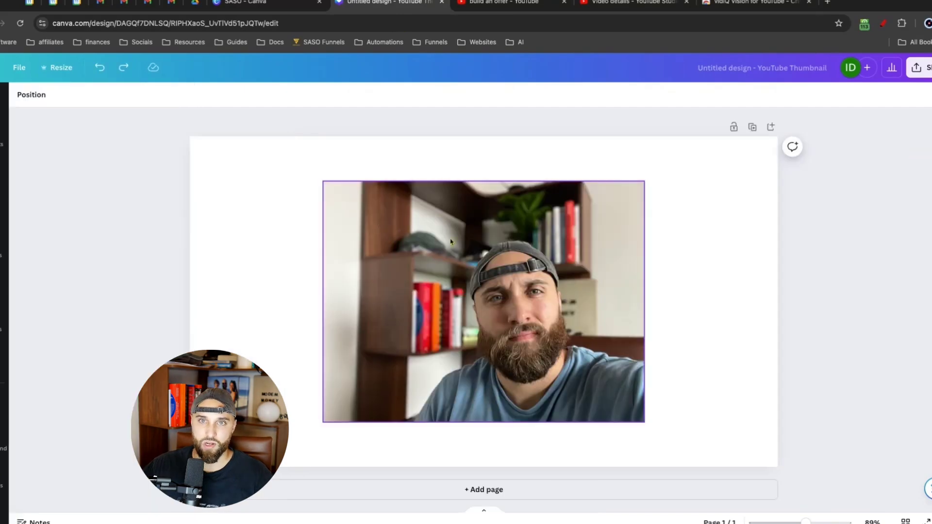
pyautogui.click(483, 245)
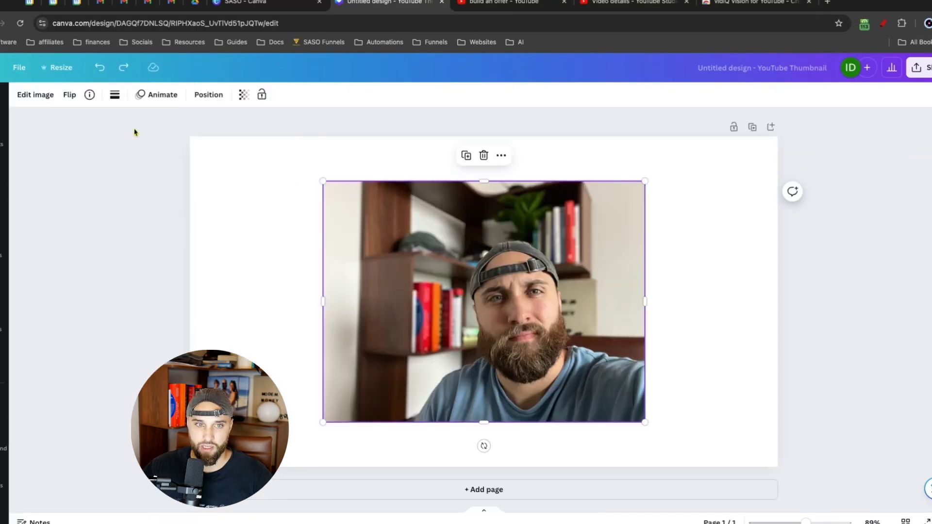
pyautogui.click(35, 96)
pyautogui.click(43, 178)
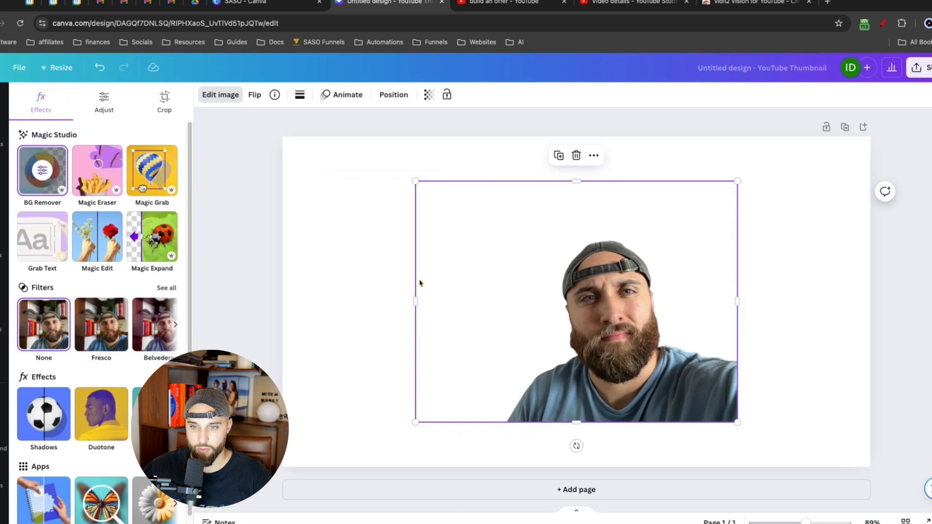
# Enlarge the portrait cutout to fill the page height and align it with the page's lower-right corner.
pyautogui.click(341, 284)
pyautogui.click(362, 290)
pyautogui.moveTo(363, 289); pyautogui.dragTo(264, 83)
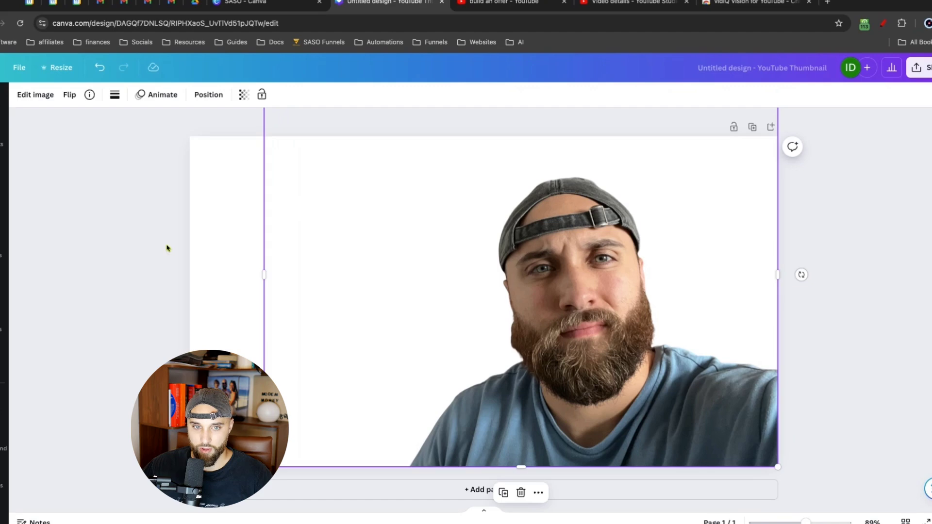
pyautogui.click(167, 248)
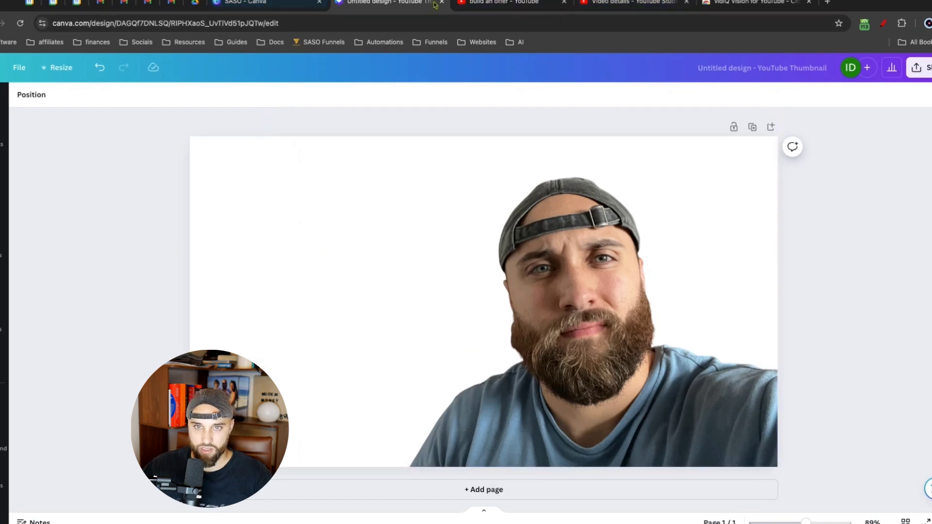
# Go back to the YouTube results and examine how the competing offer thumbnails use backgrounds.
pyautogui.click(466, 3)
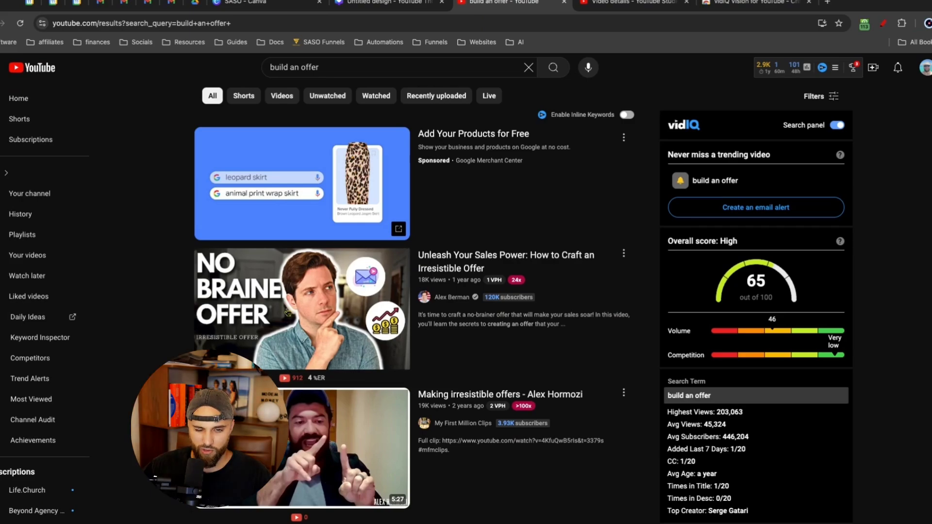
pyautogui.scroll(-15, 288, 313)
pyautogui.scroll(-5, 215, 304)
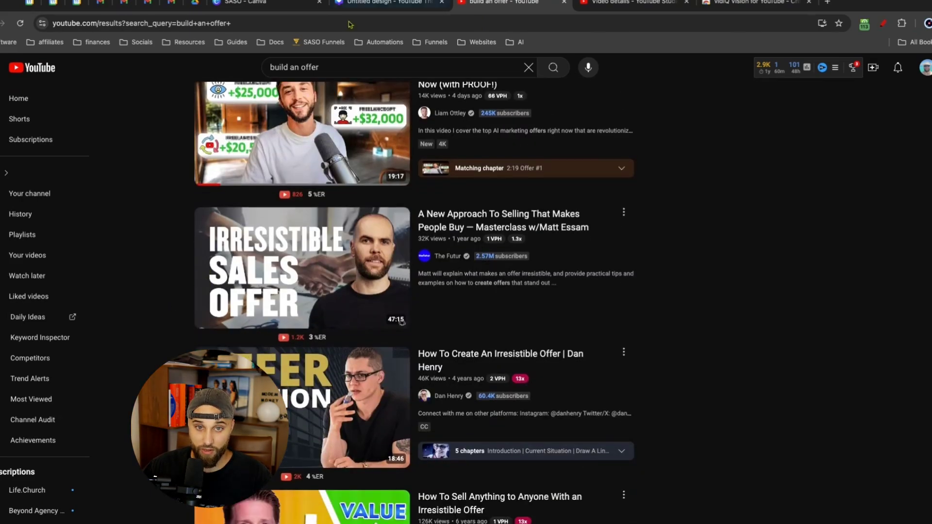
# Return to Canva and search the photo elements for "building".
pyautogui.click(372, 4)
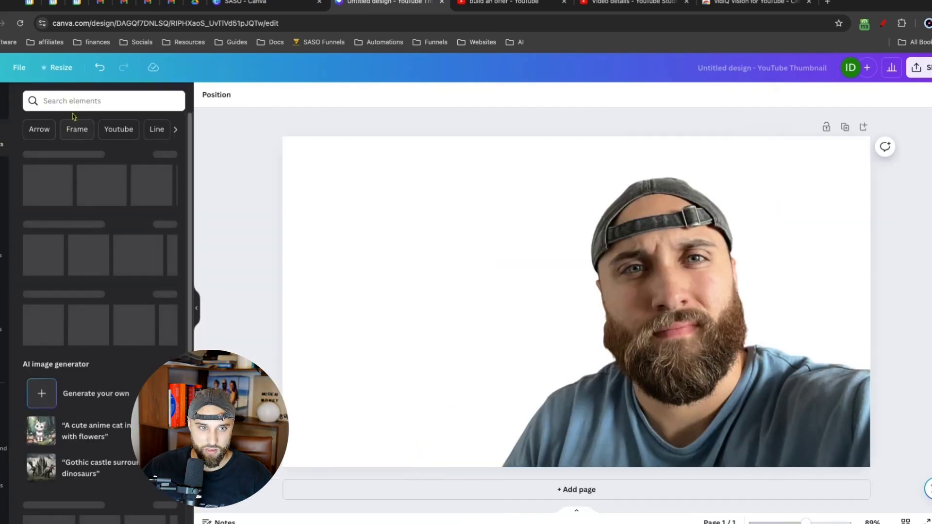
pyautogui.click(75, 100)
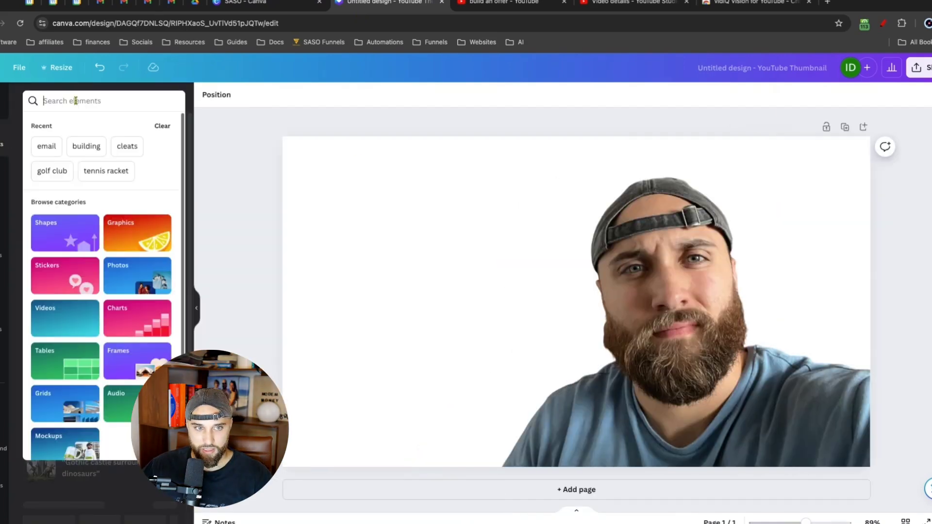
pyautogui.write('bui')
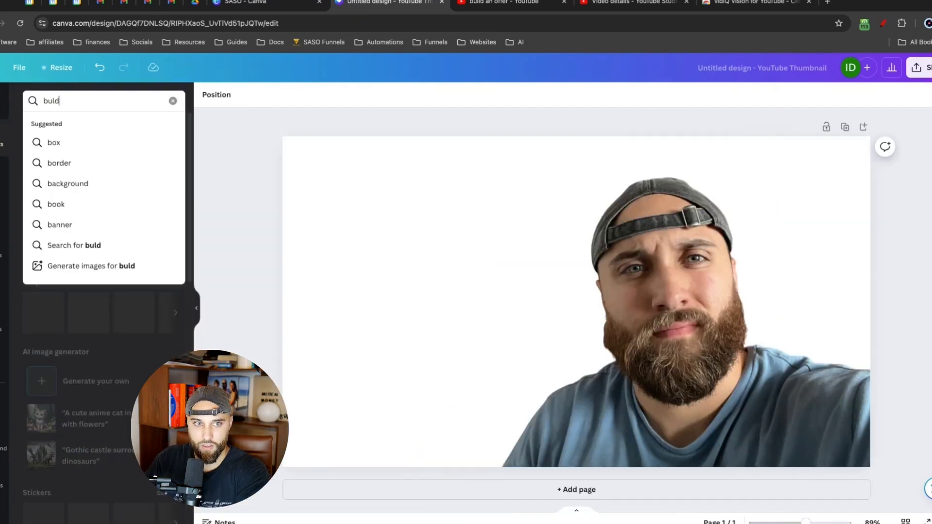
pyautogui.write('lding')
pyautogui.press('Return')
pyautogui.click(97, 126)
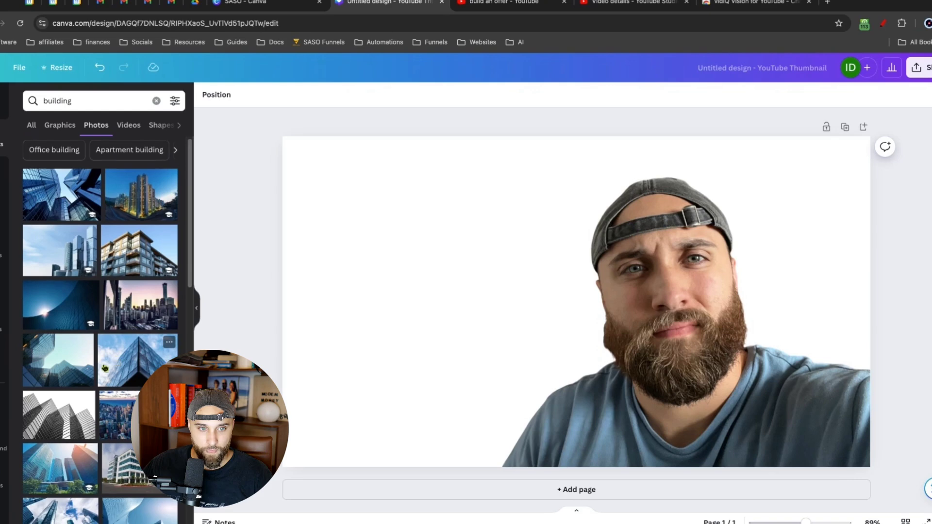
# Add the blue street-level skyscraper photo and set it as the thumbnail's background behind the portrait.
pyautogui.scroll(-10, 127, 321)
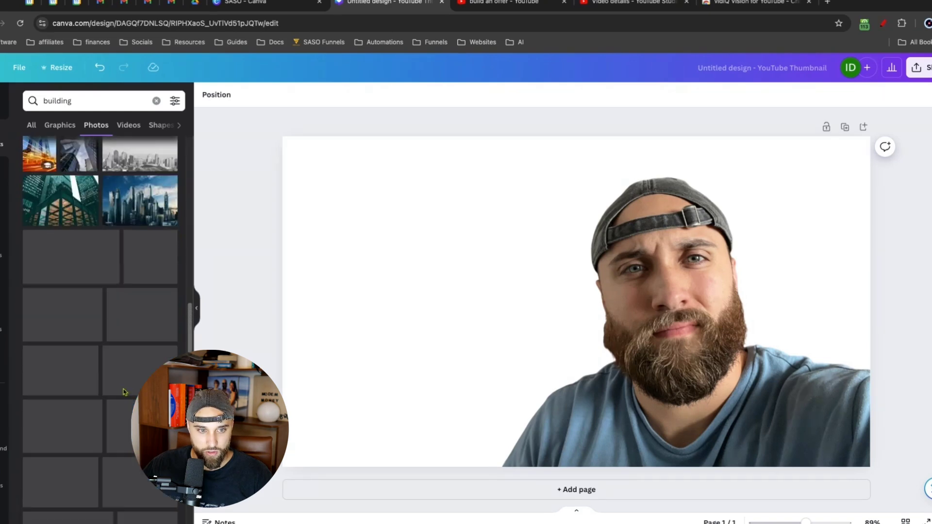
pyautogui.scroll(2, 93, 303)
pyautogui.click(76, 392)
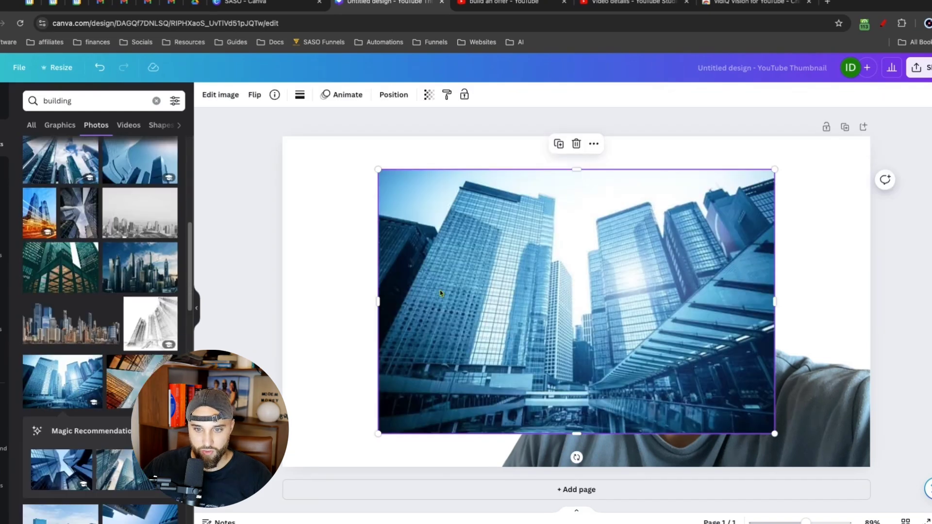
pyautogui.moveTo(455, 280); pyautogui.dragTo(369, 248)
pyautogui.rightClick(370, 248)
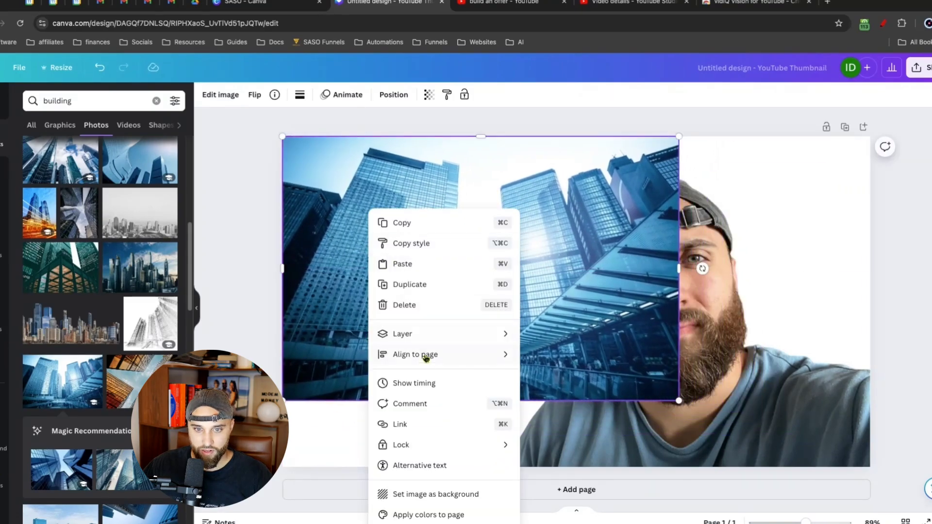
pyautogui.click(409, 493)
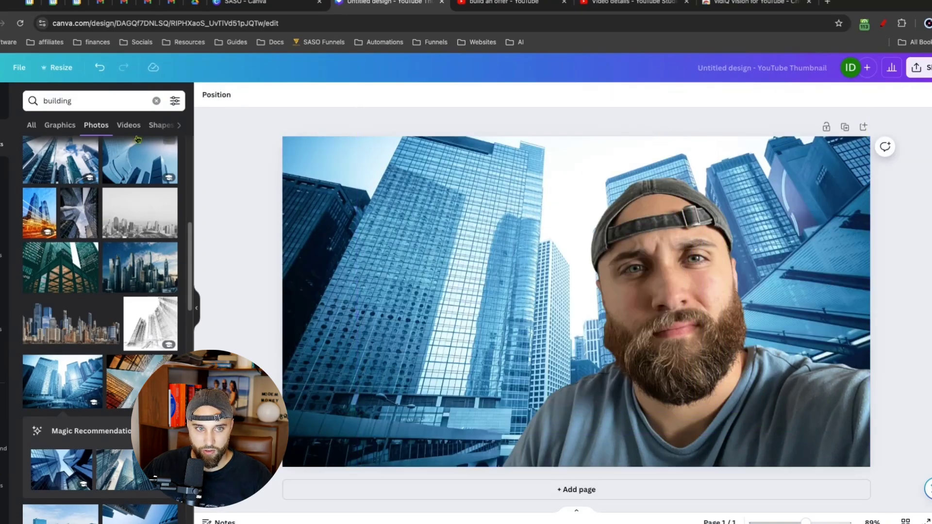
# Add a square shape to the thumbnail and select it.
pyautogui.doubleClick(77, 103)
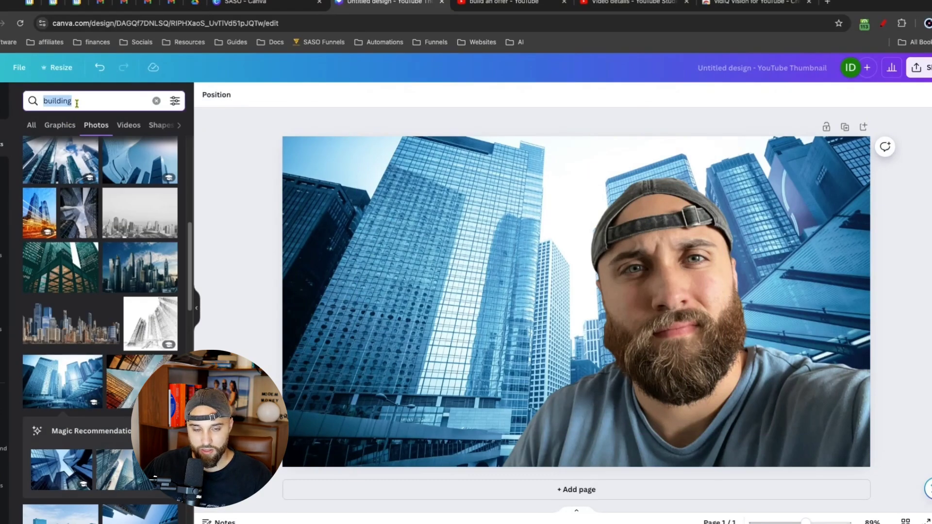
pyautogui.write('squ')
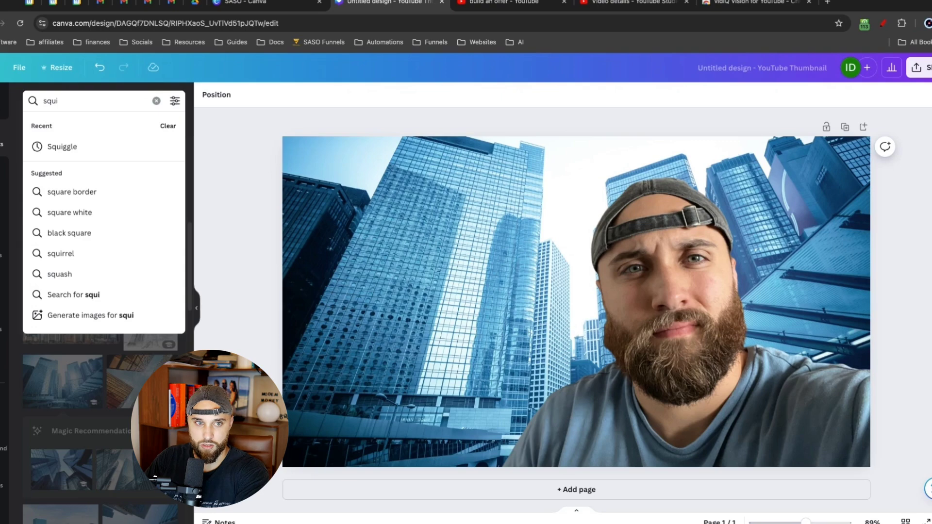
pyautogui.click(77, 144)
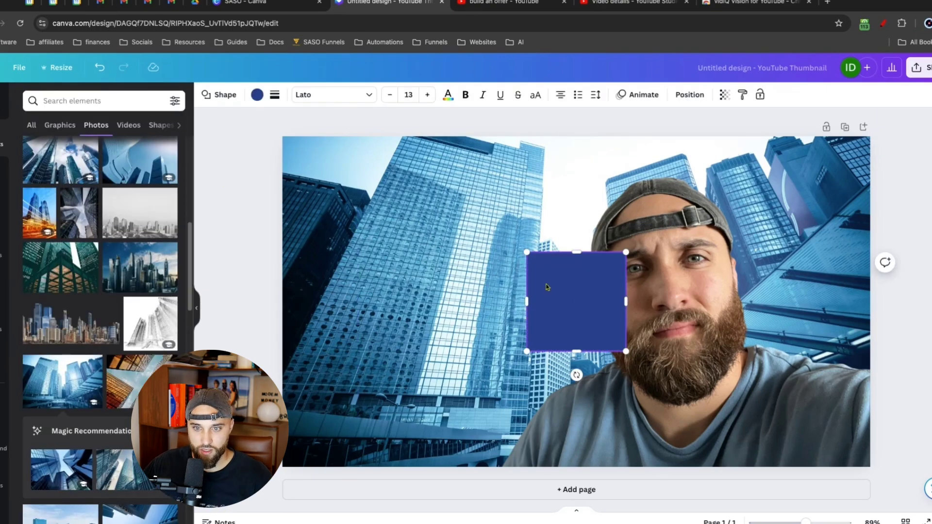
pyautogui.click(238, 263)
pyautogui.click(575, 299)
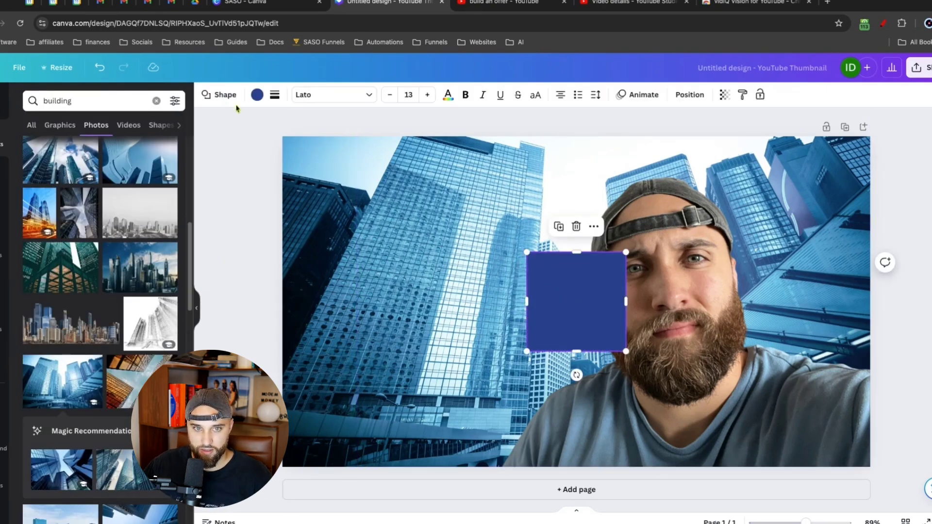
# Fill the square with black and stretch it to cover the whole page.
pyautogui.click(257, 95)
pyautogui.click(28, 235)
pyautogui.moveTo(578, 301); pyautogui.dragTo(333, 185)
pyautogui.moveTo(382, 236); pyautogui.dragTo(871, 468)
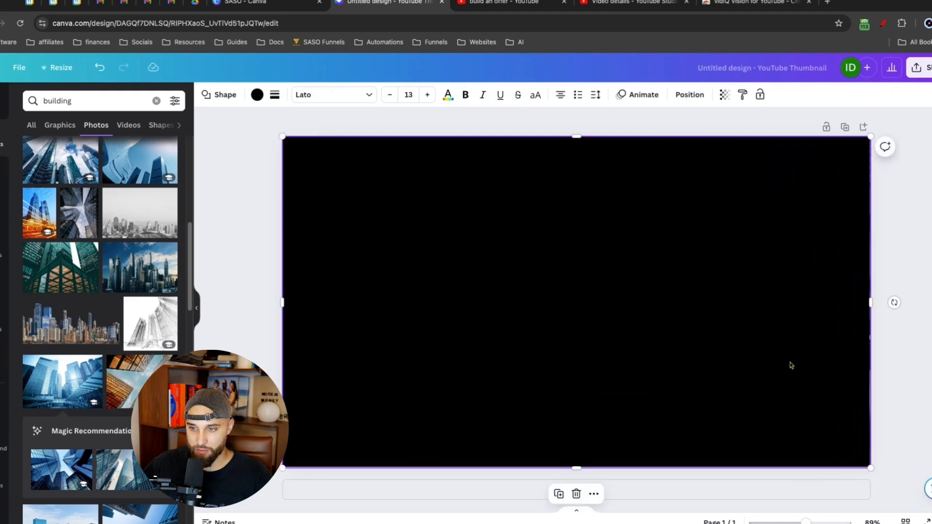
pyautogui.click(897, 390)
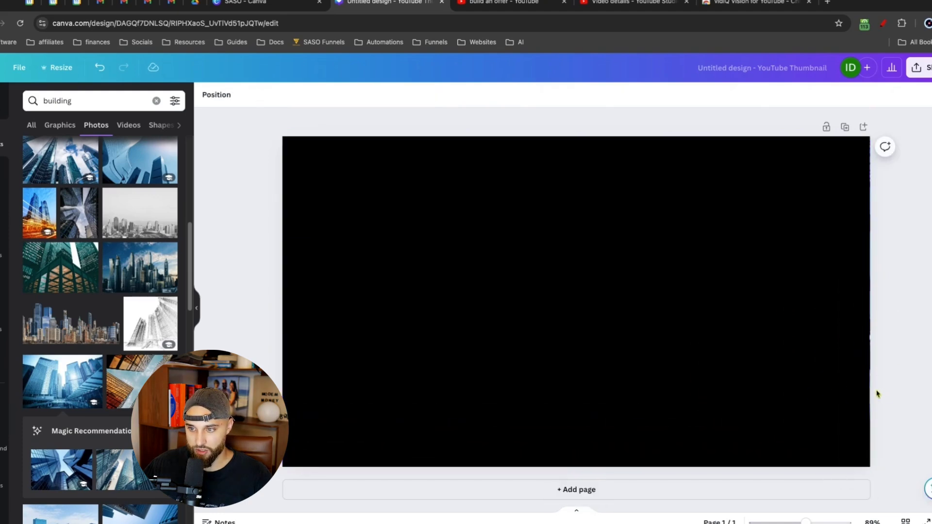
# Send the black overlay one layer back so it sits between the portrait and the building background.
pyautogui.rightClick(838, 389)
pyautogui.moveTo(785, 360)
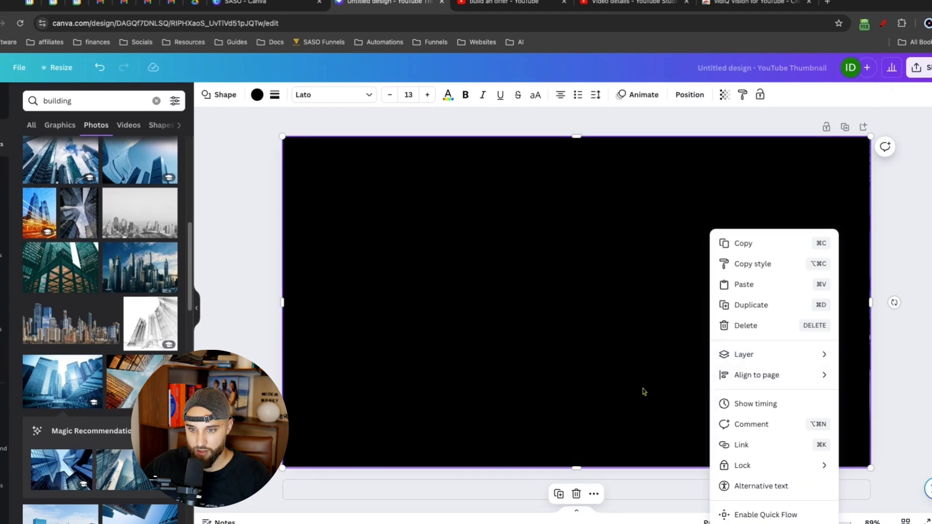
pyautogui.click(629, 399)
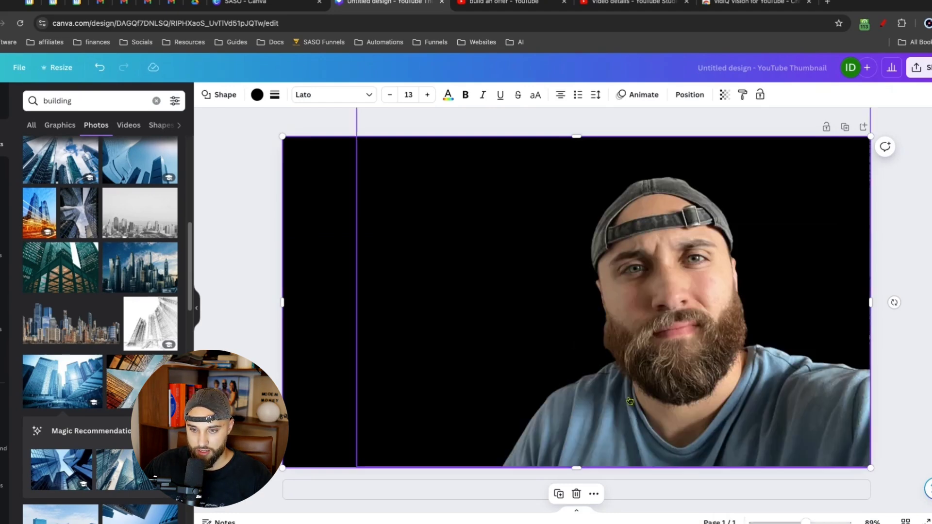
pyautogui.click(257, 280)
# Set the black overlay's transparency to 80.
pyautogui.click(295, 206)
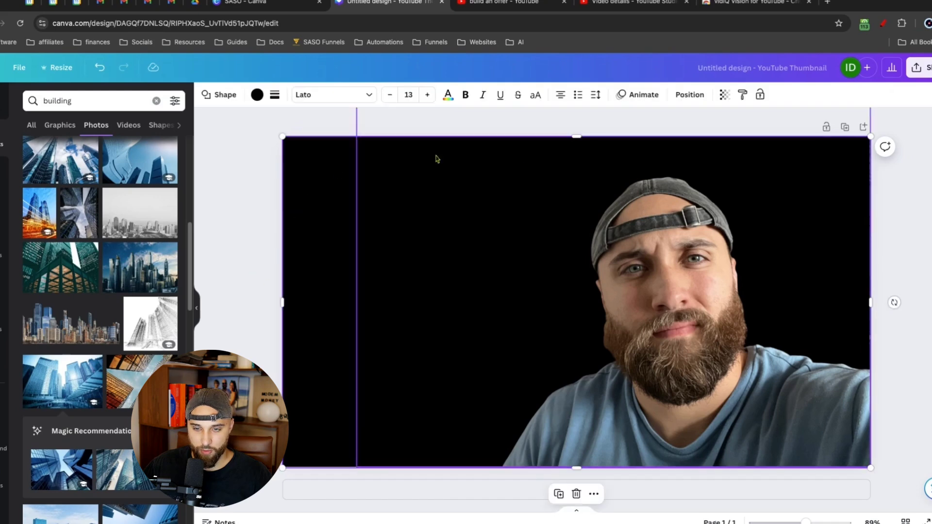
pyautogui.click(726, 96)
pyautogui.click(712, 137)
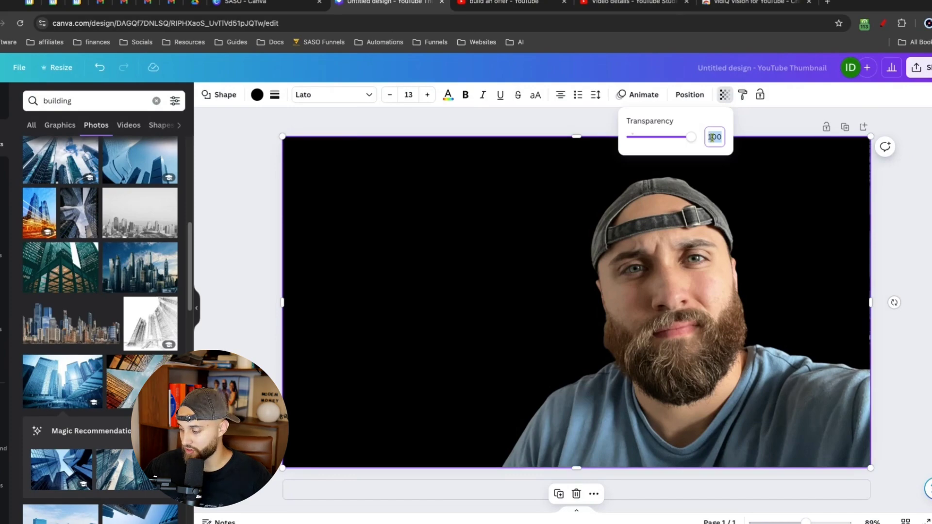
pyautogui.write('80')
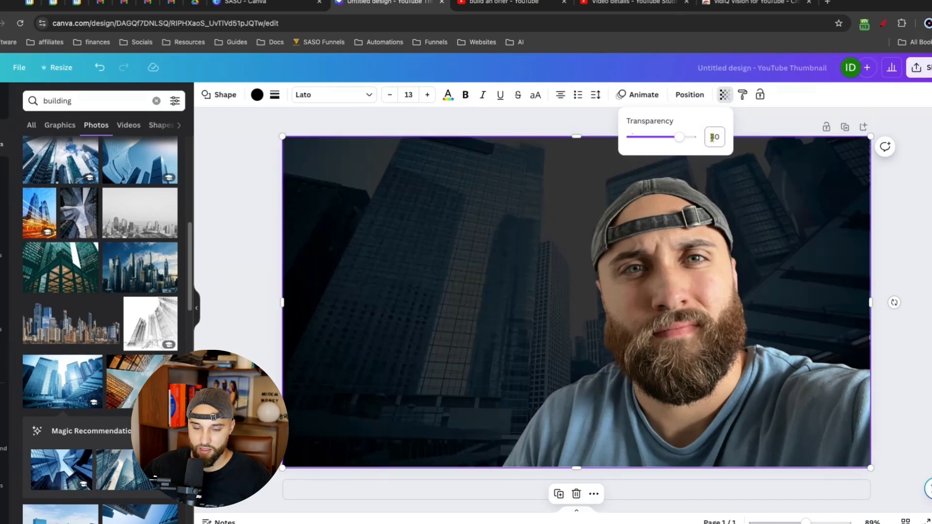
pyautogui.click(242, 192)
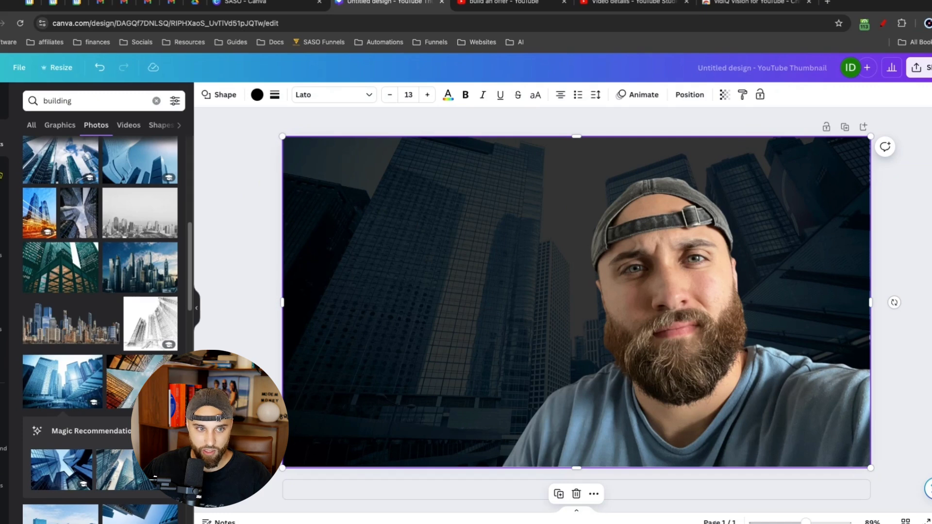
# Add a heading text box to the thumbnail and set its font to Anton.
pyautogui.click(3, 173)
pyautogui.click(75, 188)
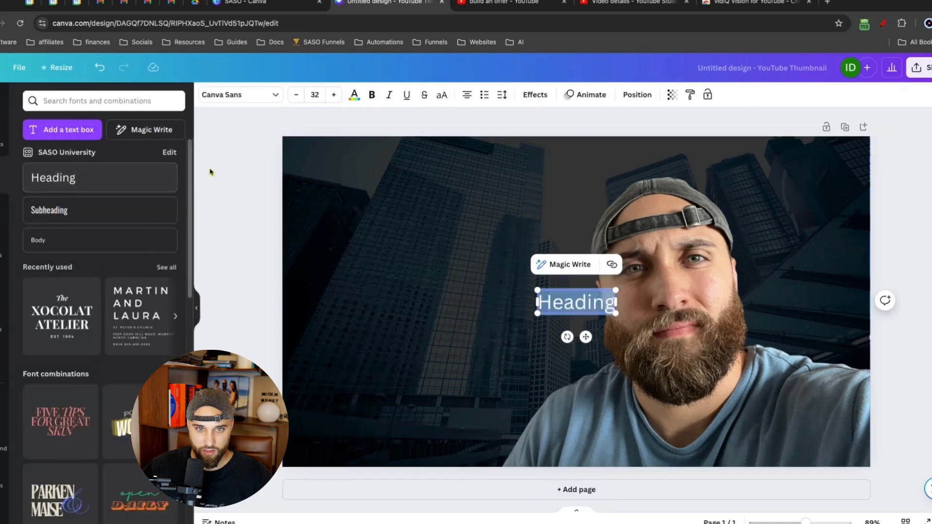
pyautogui.click(259, 96)
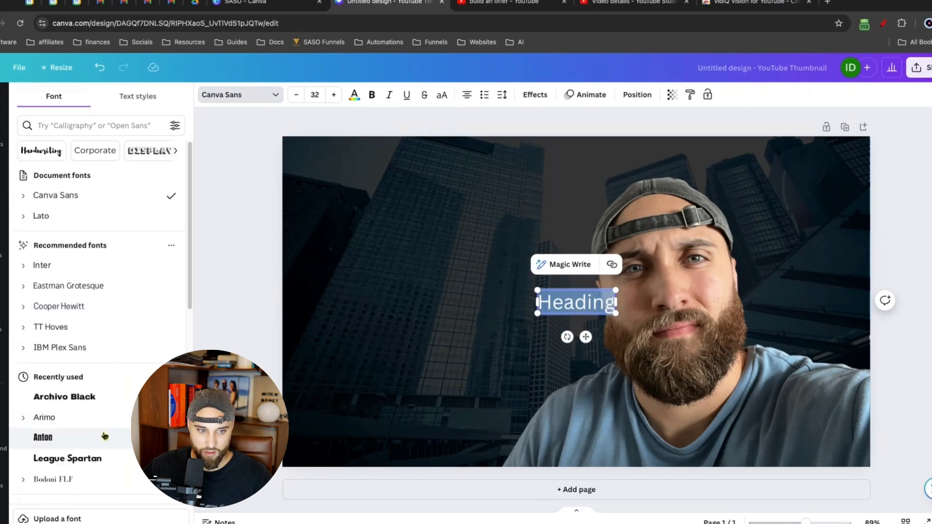
pyautogui.click(103, 437)
pyautogui.click(226, 244)
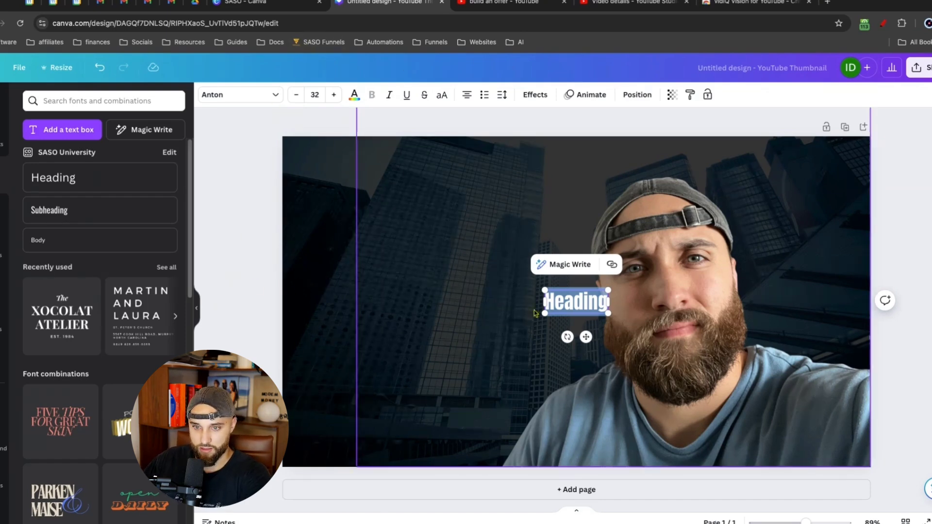
# Replace the heading text with "Build an irresistible offer" and switch it to uppercase.
pyautogui.write('Build')
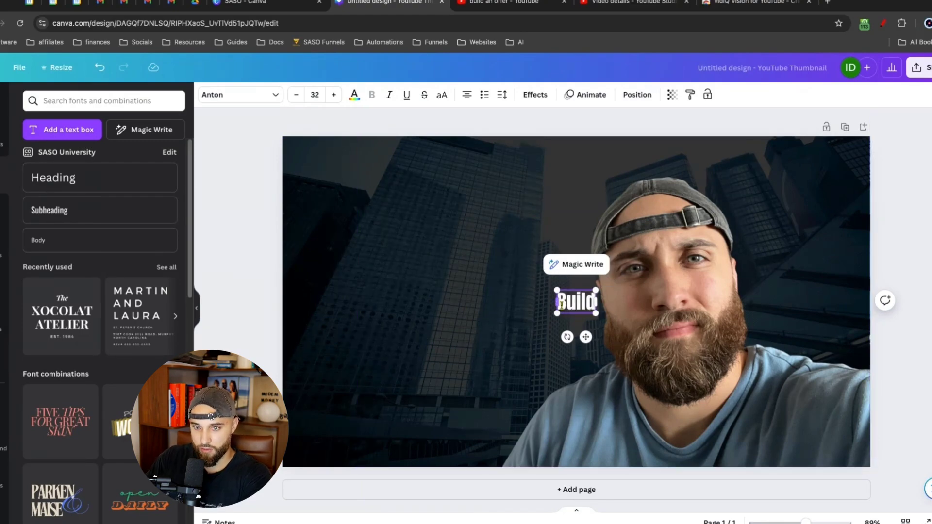
pyautogui.write(' an irresistible offer')
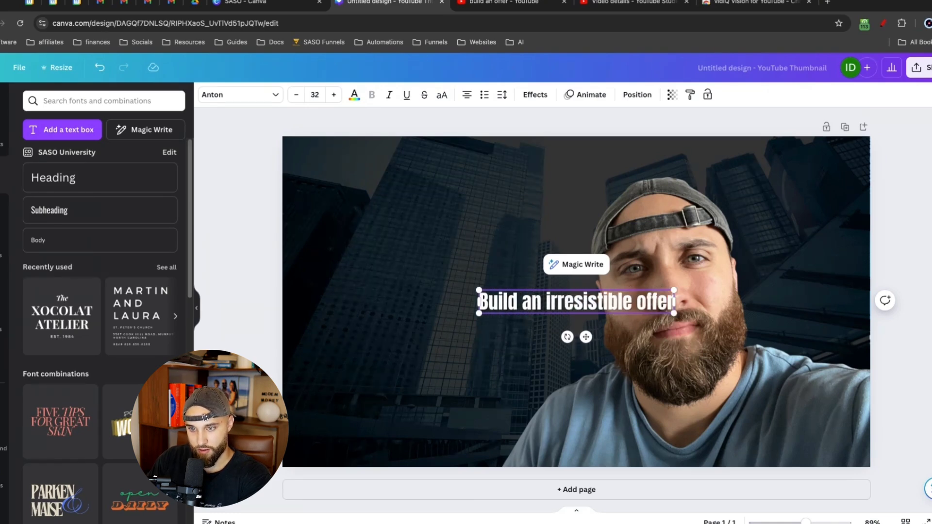
pyautogui.click(442, 95)
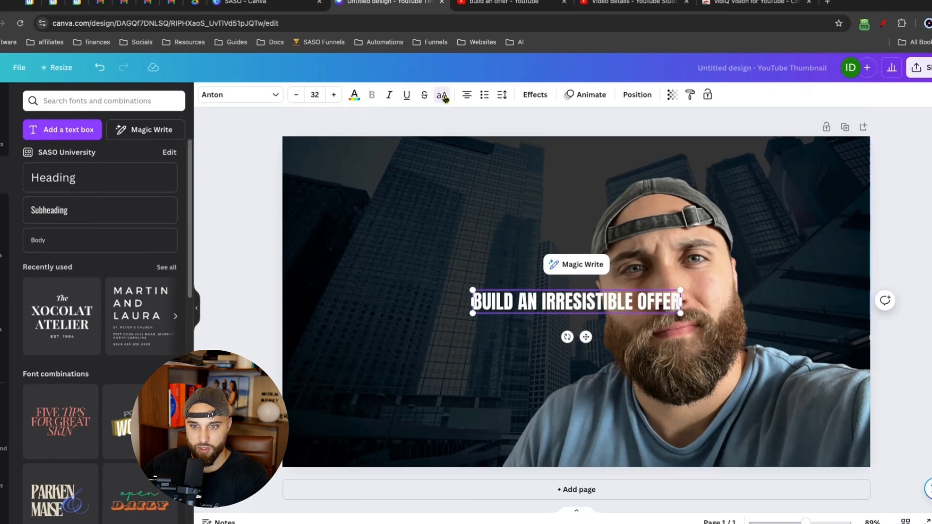
# Move the headline to the upper-left area of the thumbnail and set its font size to 80.
pyautogui.click(276, 262)
pyautogui.moveTo(530, 313); pyautogui.dragTo(483, 273)
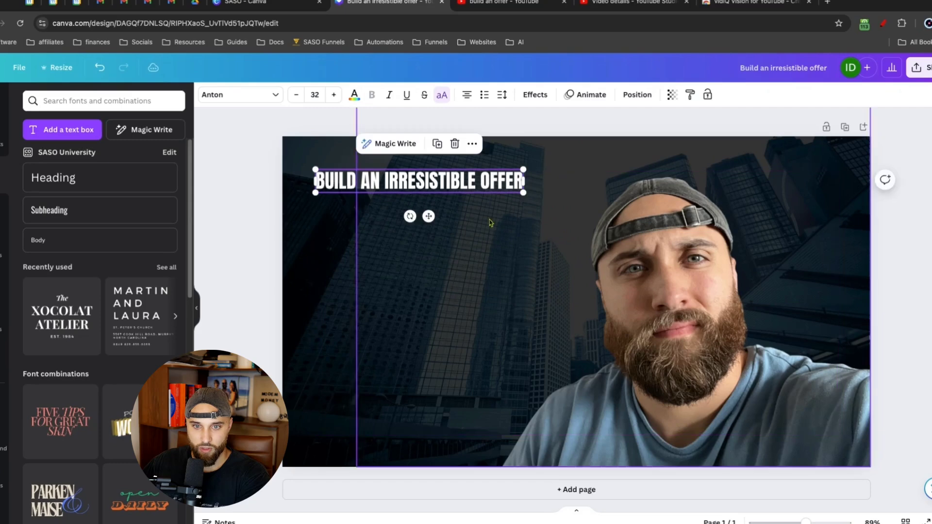
pyautogui.click(315, 94)
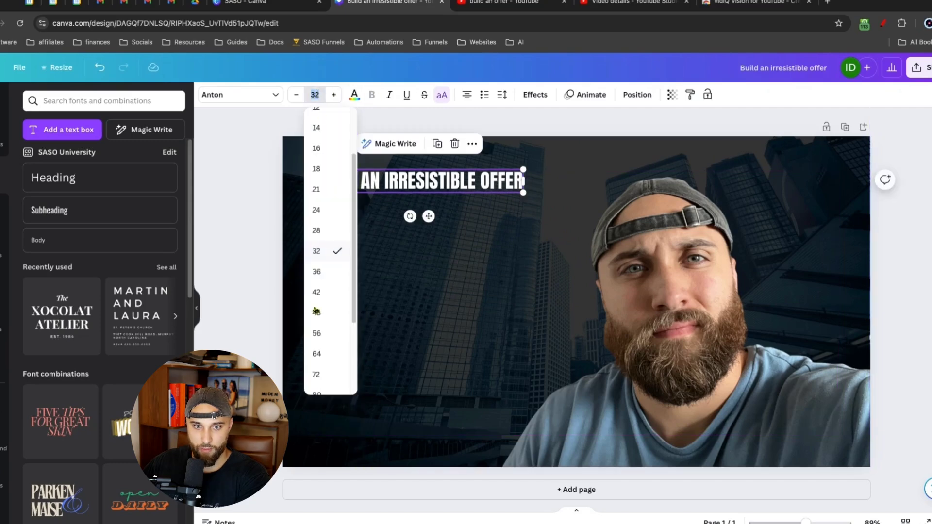
pyautogui.click(325, 383)
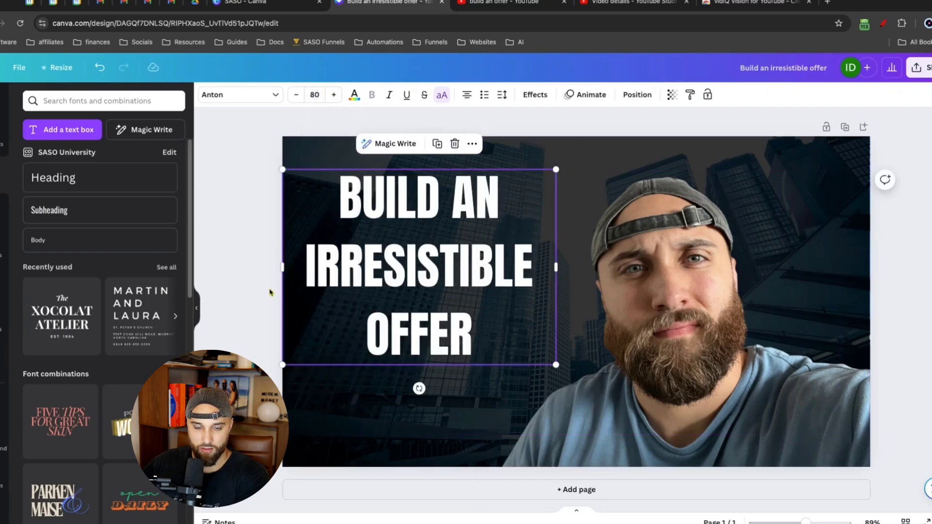
pyautogui.click(232, 256)
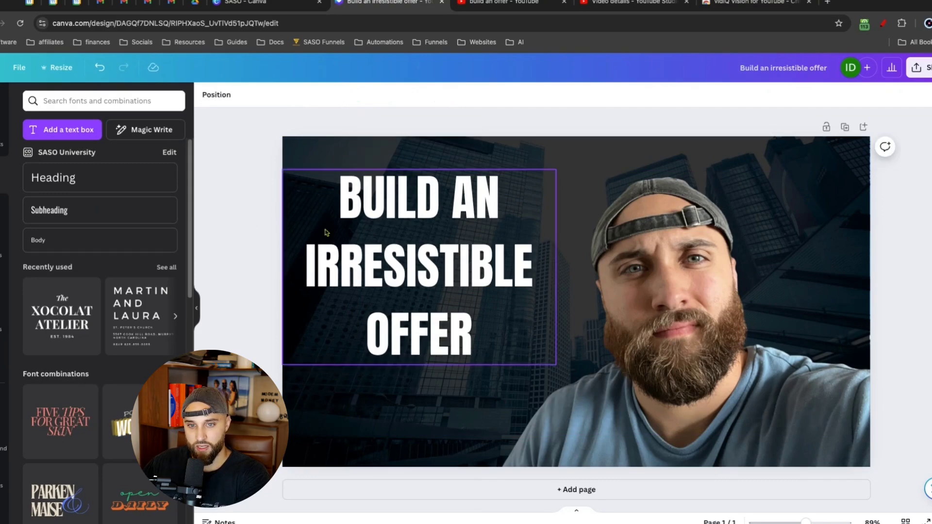
# Try the Shadow effect in black, then Lift, Splice, Outline and Hollow on the headline, and reset its effect style to None.
pyautogui.click(420, 257)
pyautogui.click(535, 94)
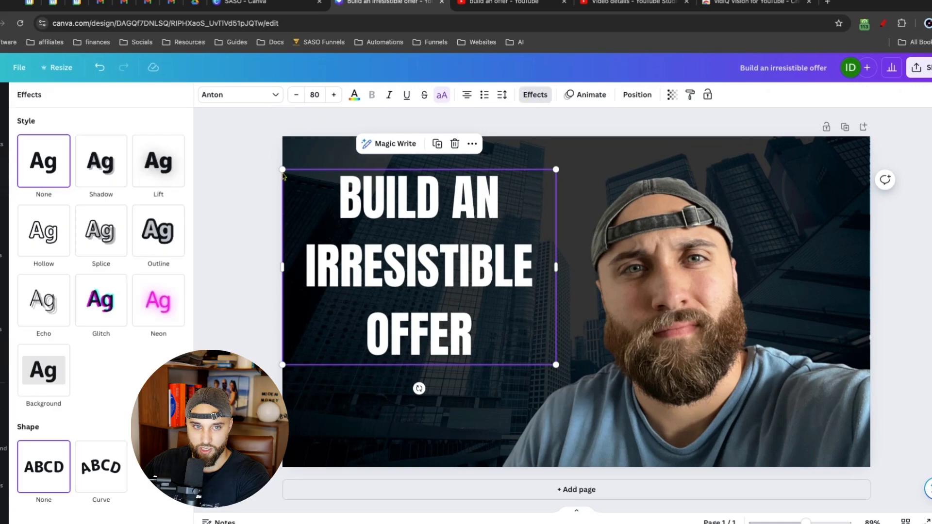
pyautogui.click(90, 169)
pyautogui.click(169, 358)
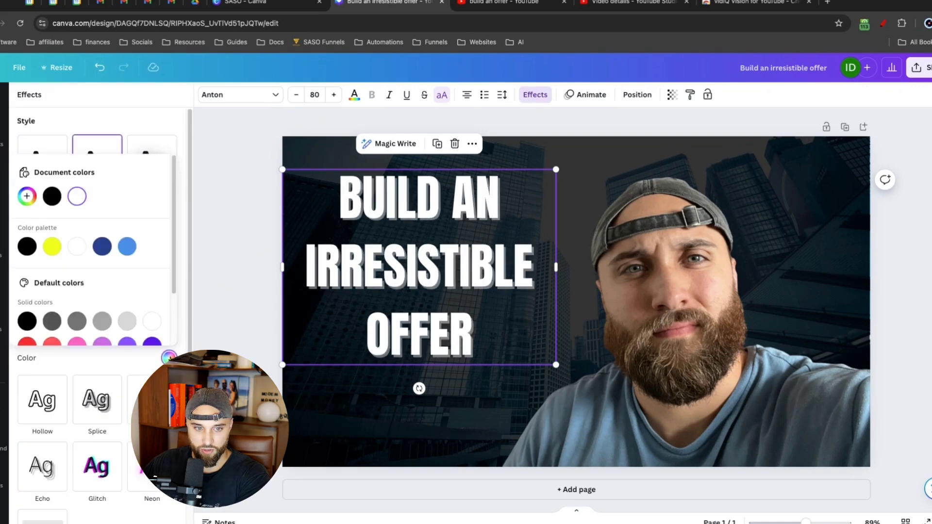
pyautogui.click(27, 321)
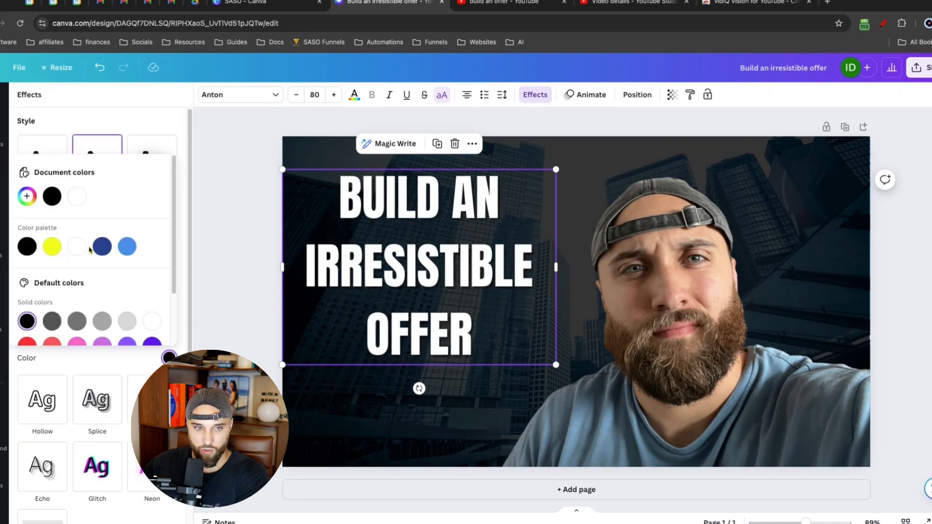
pyautogui.click(152, 135)
pyautogui.click(152, 138)
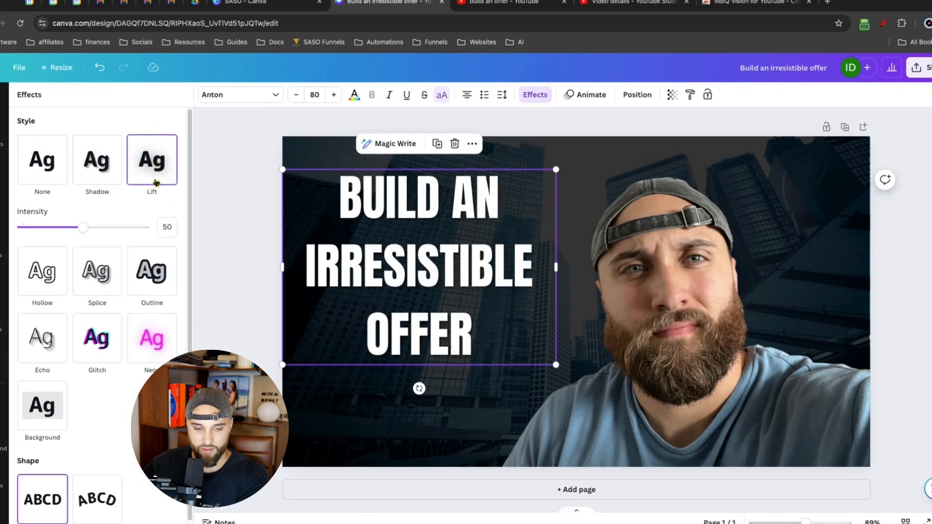
pyautogui.click(106, 276)
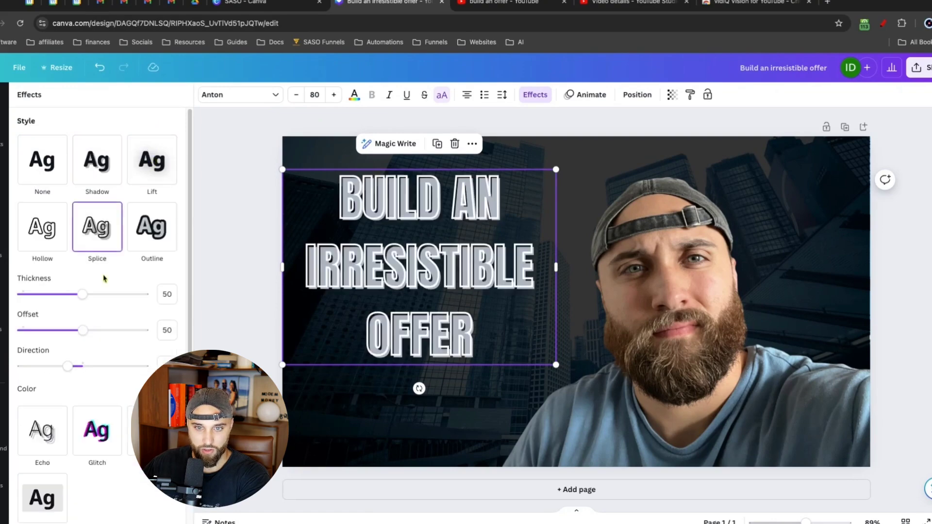
pyautogui.click(150, 227)
pyautogui.click(62, 247)
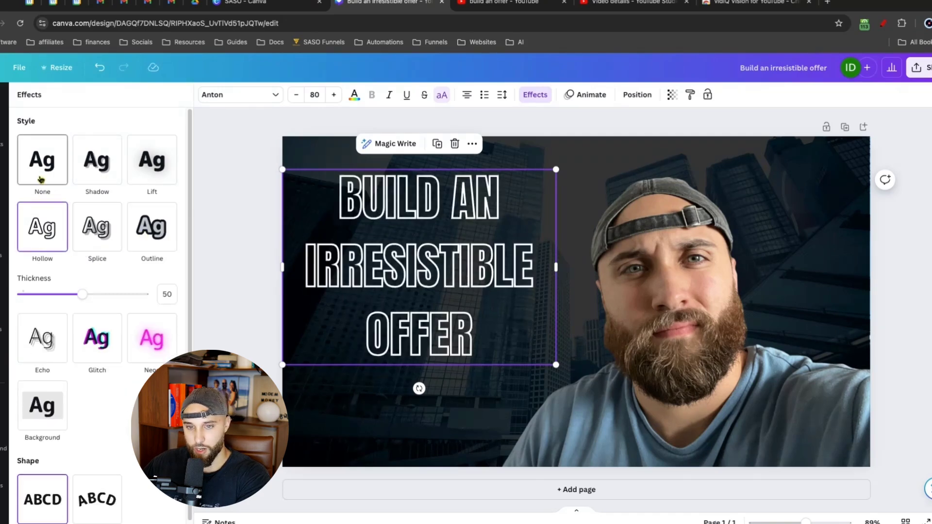
pyautogui.click(42, 179)
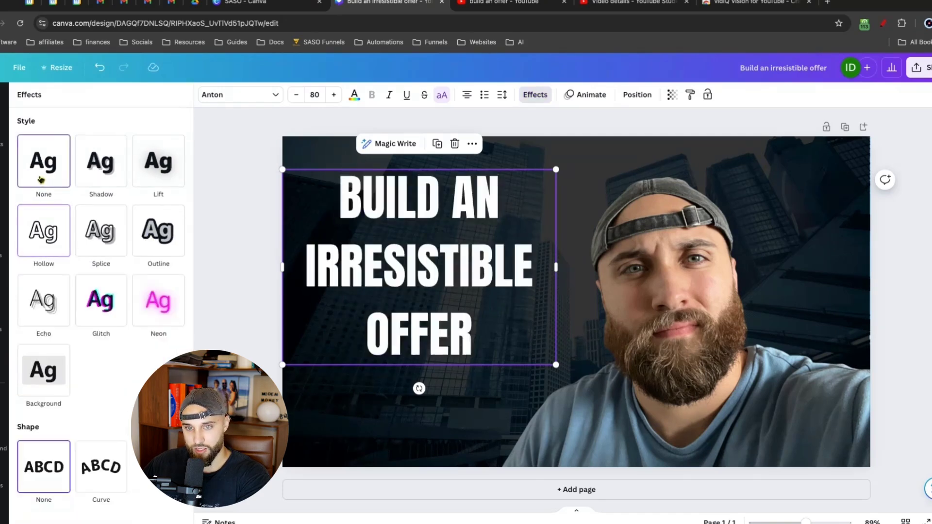
pyautogui.click(225, 210)
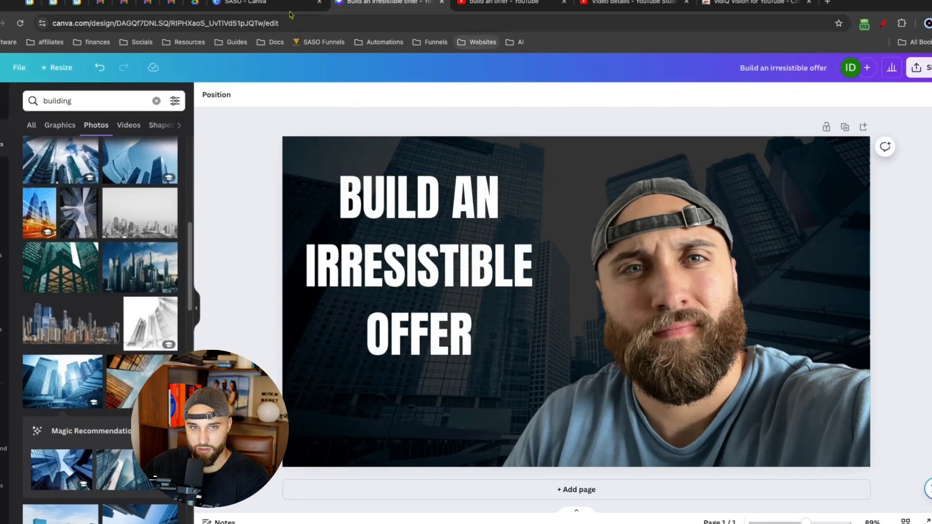
# Switch to the YouTube results for "build an offer", examine the competing thumbnails for design ideas, and return to the Canva design.
pyautogui.click(505, 3)
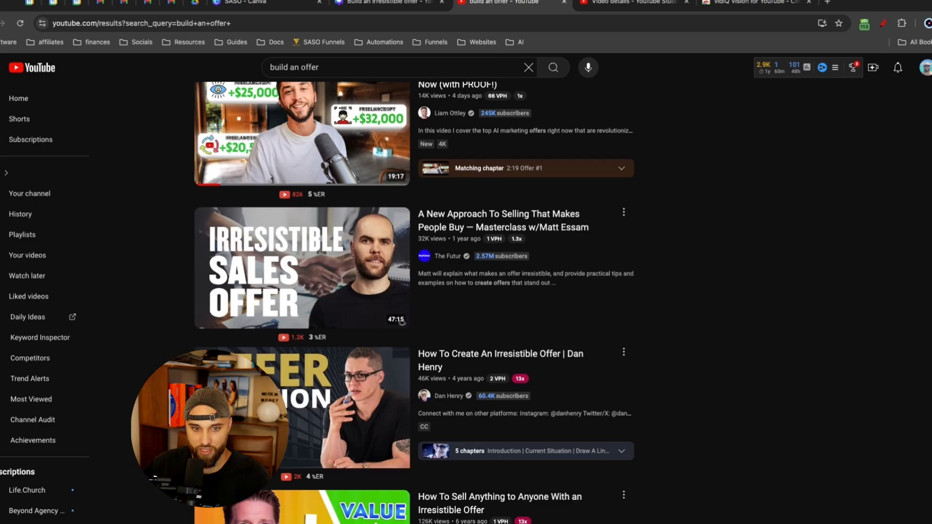
pyautogui.scroll(8, 171, 254)
pyautogui.scroll(10, 171, 254)
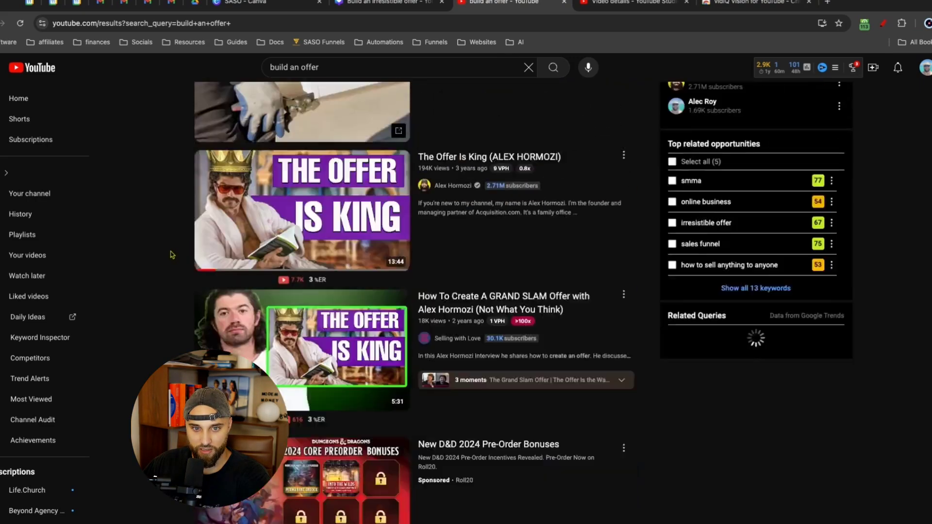
pyautogui.moveTo(397, 331)
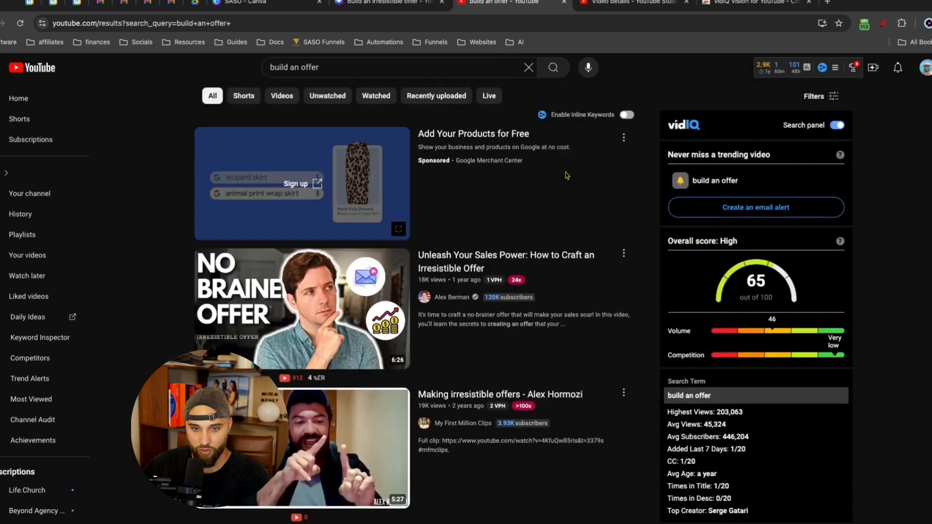
pyautogui.click(360, 3)
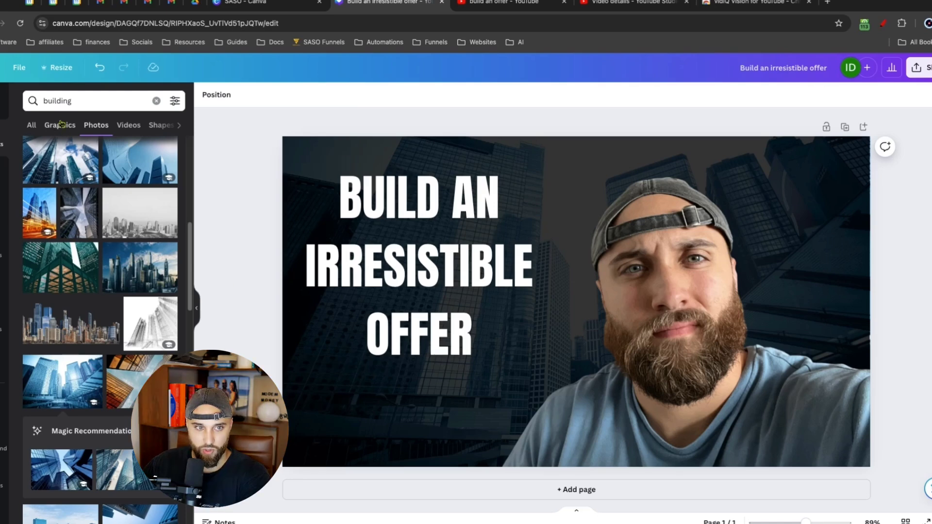
# Search the elements for "money bag" and add the outlined bag graphic with a dollar sign to the thumbnail.
pyautogui.click(156, 101)
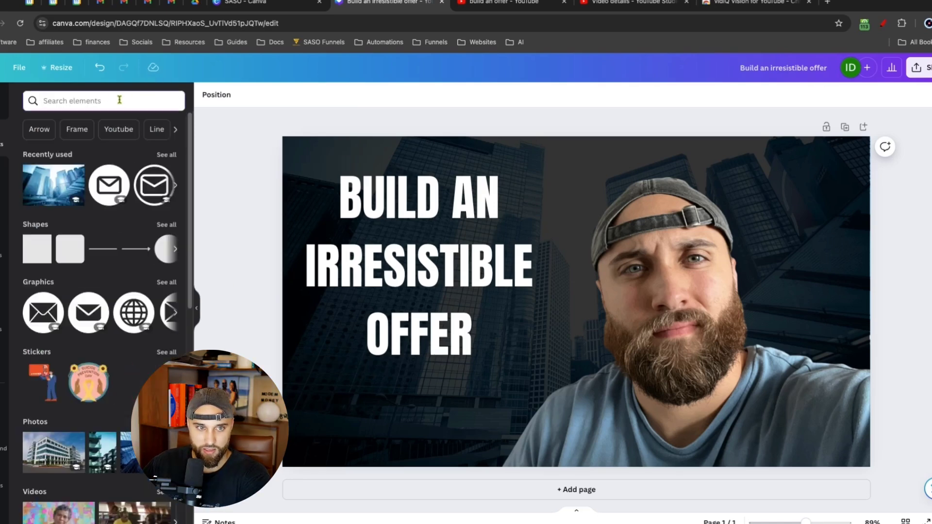
pyautogui.write('money')
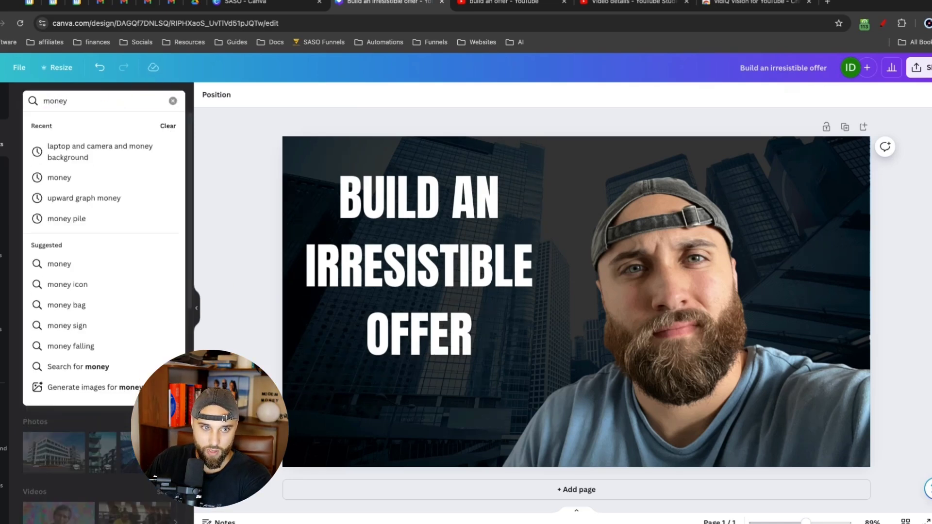
pyautogui.write(' bag')
pyautogui.press('Return')
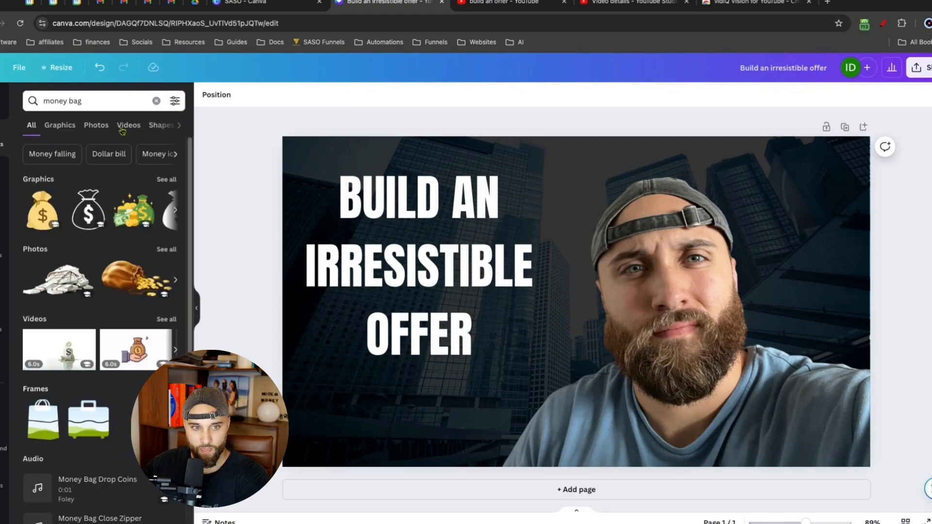
pyautogui.click(90, 218)
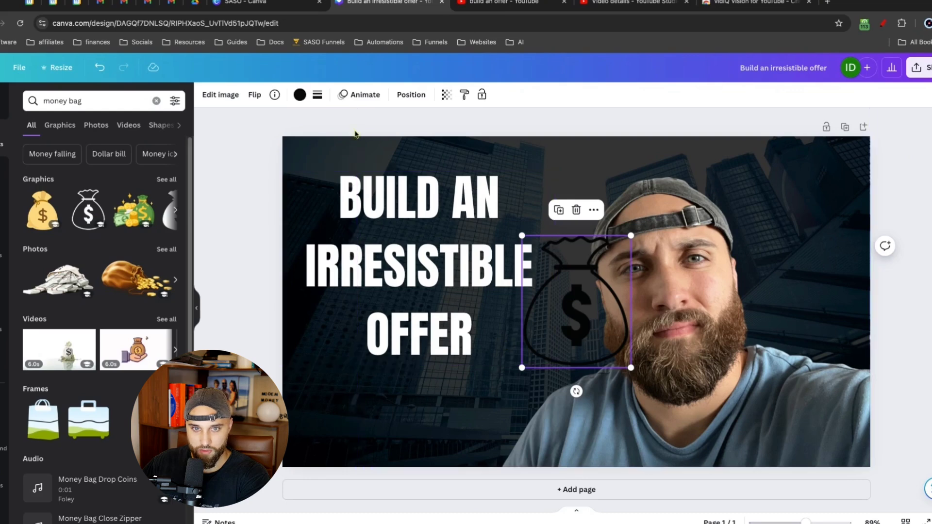
# Recolor the money bag graphic white using the brand color palette.
pyautogui.click(300, 95)
pyautogui.click(94, 238)
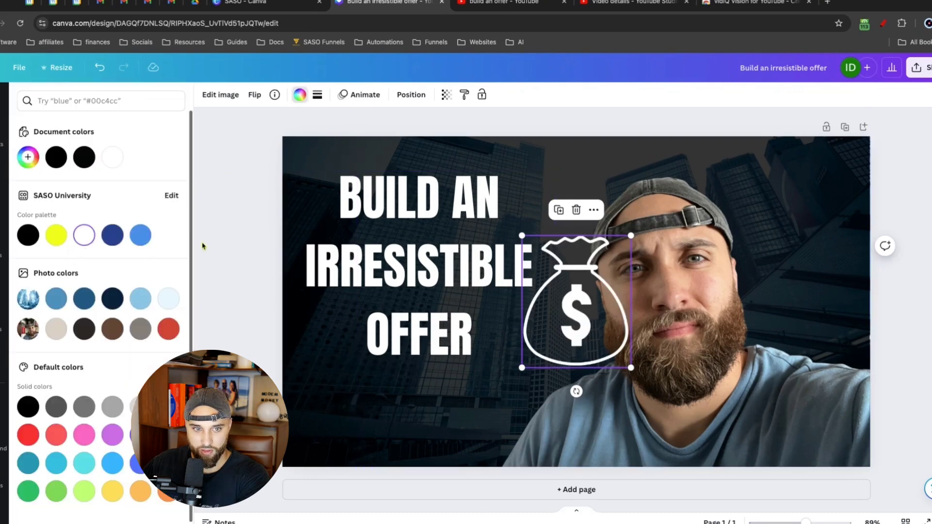
pyautogui.press('Escape')
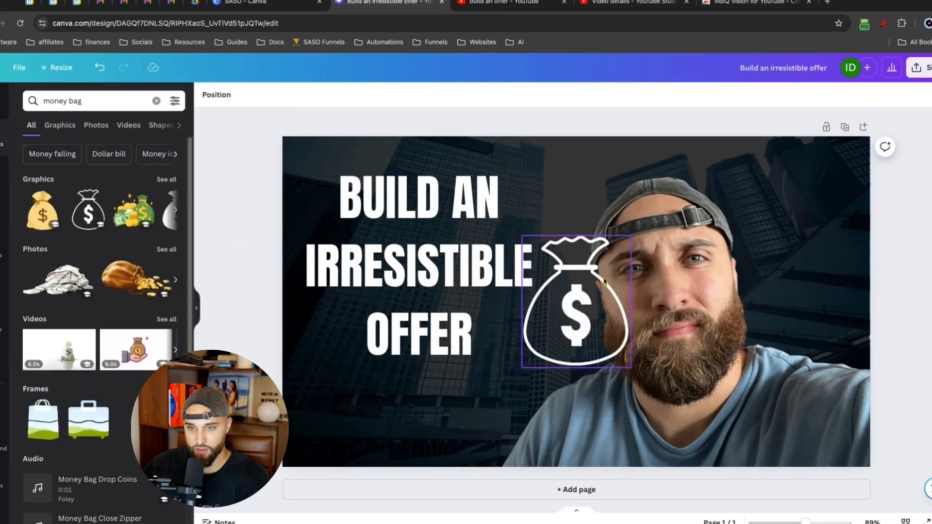
# Shrink the money bag graphic and place it directly below the word OFFER, centered on the headline.
pyautogui.moveTo(605, 282); pyautogui.dragTo(523, 352)
pyautogui.moveTo(547, 312); pyautogui.dragTo(504, 360)
pyautogui.moveTo(483, 393); pyautogui.dragTo(434, 398)
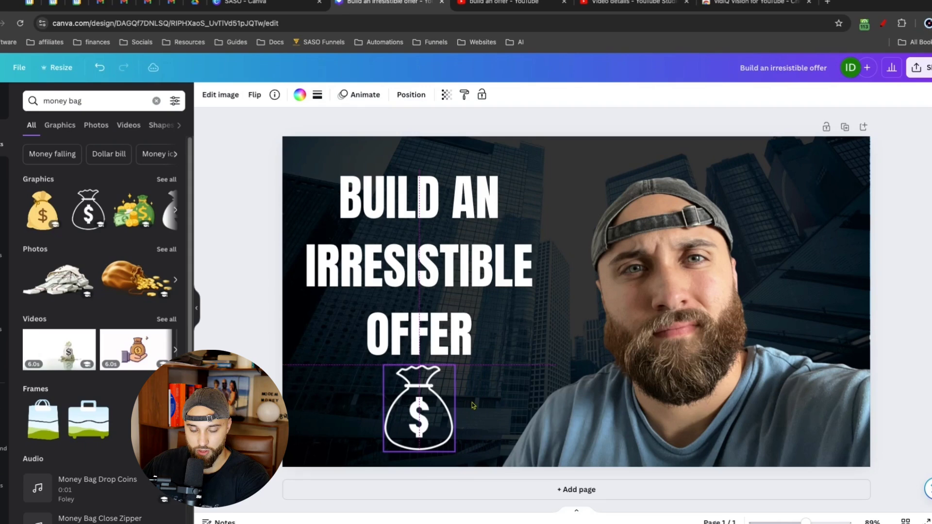
pyautogui.click(313, 381)
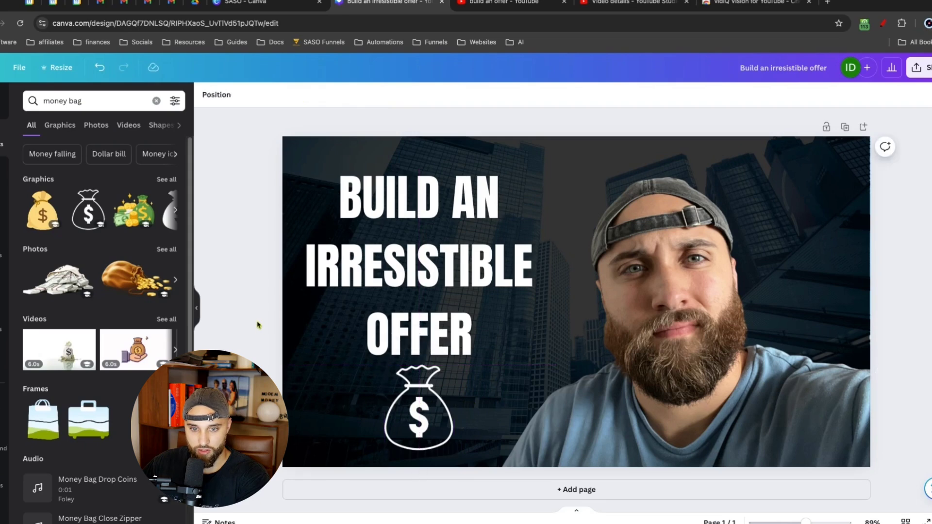
# Color the word IRRESISTIBLE in the headline with the brand palette's yellow and underline it.
pyautogui.click(355, 267)
pyautogui.doubleClick(355, 267)
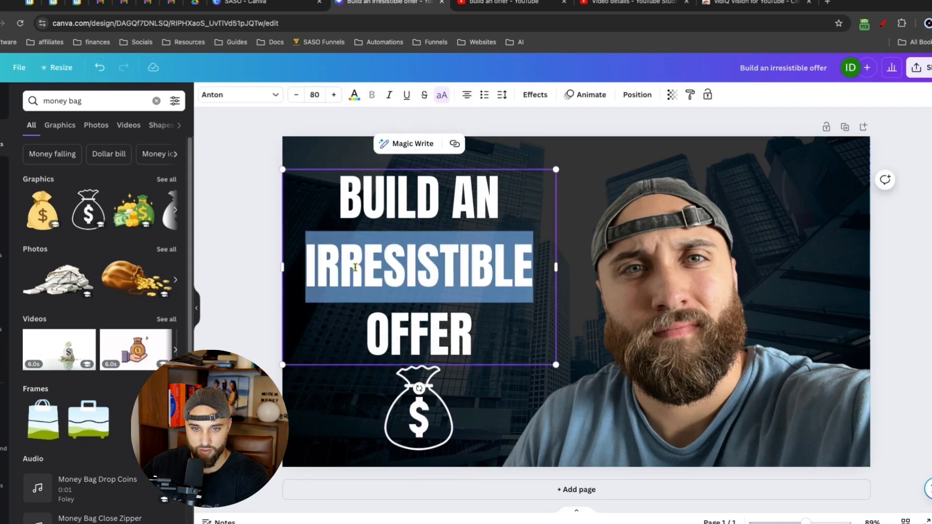
pyautogui.click(354, 95)
pyautogui.click(58, 238)
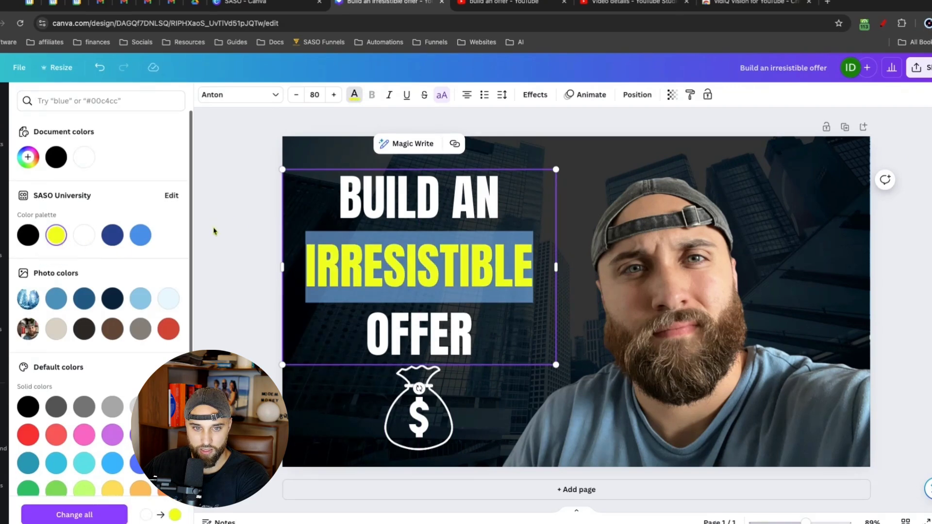
pyautogui.click(404, 96)
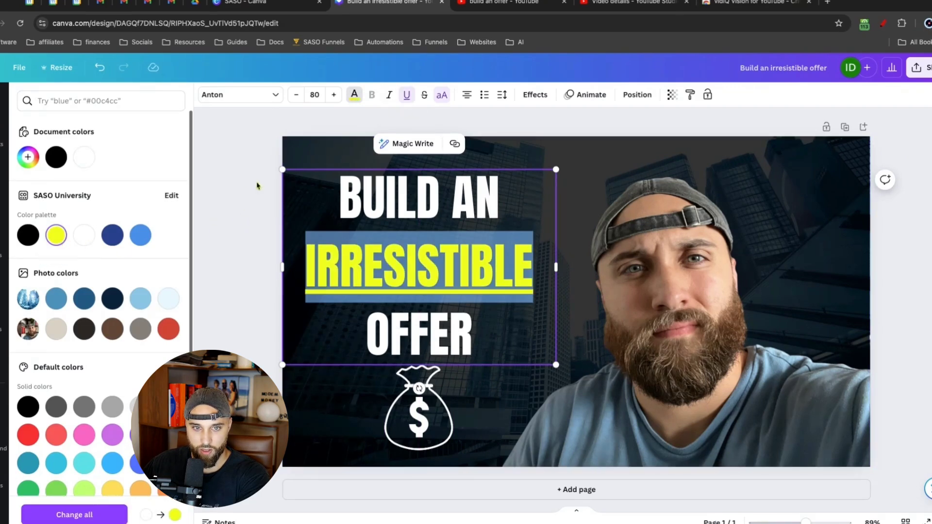
pyautogui.click(258, 186)
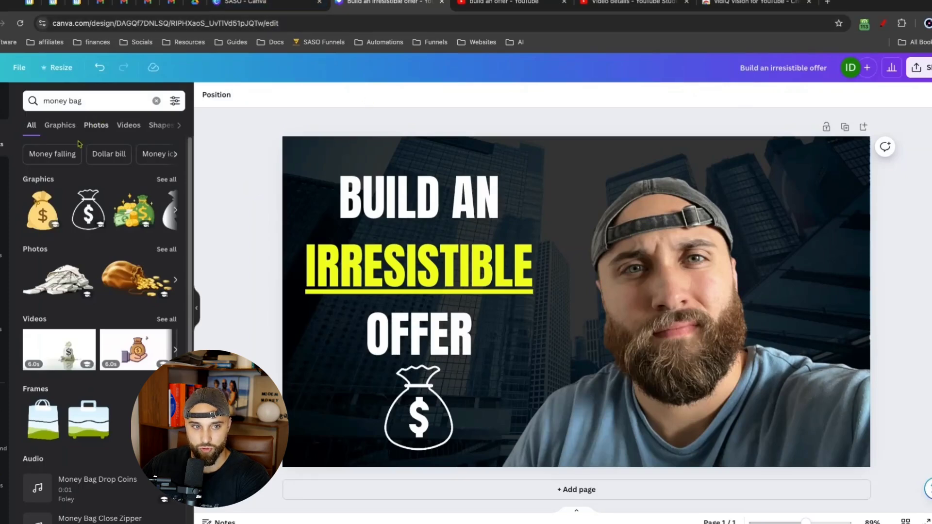
# Draw a freehand yellow pen arrow curving from the end of the word IRRESISTIBLE down to the money bag.
pyautogui.click(4, 264)
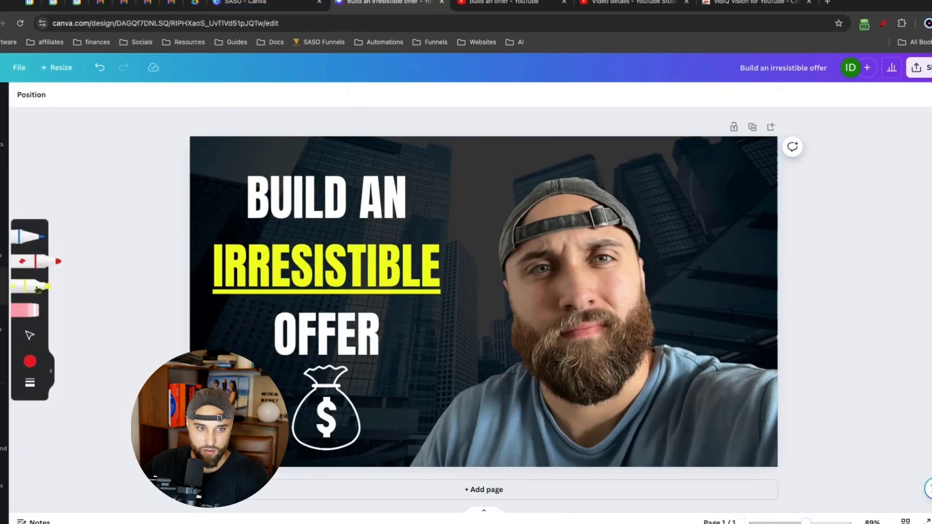
pyautogui.click(35, 238)
pyautogui.click(30, 362)
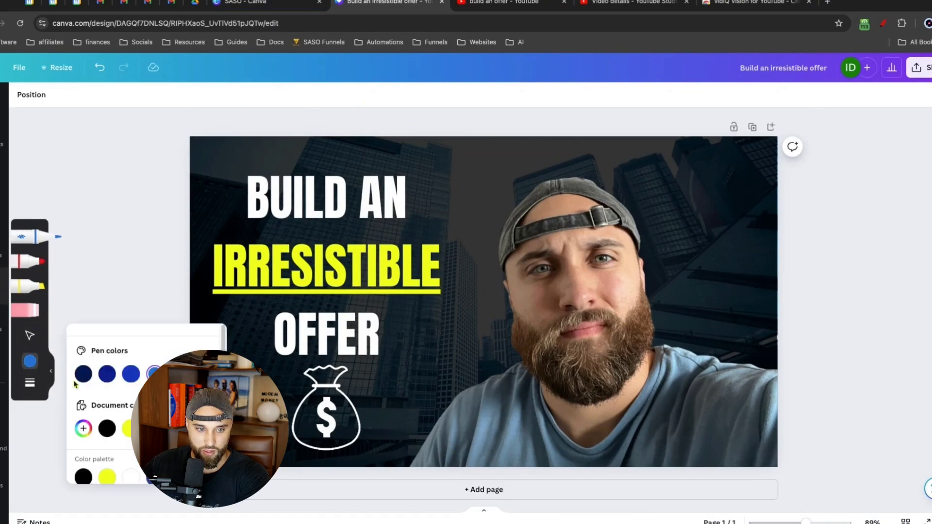
pyautogui.click(129, 428)
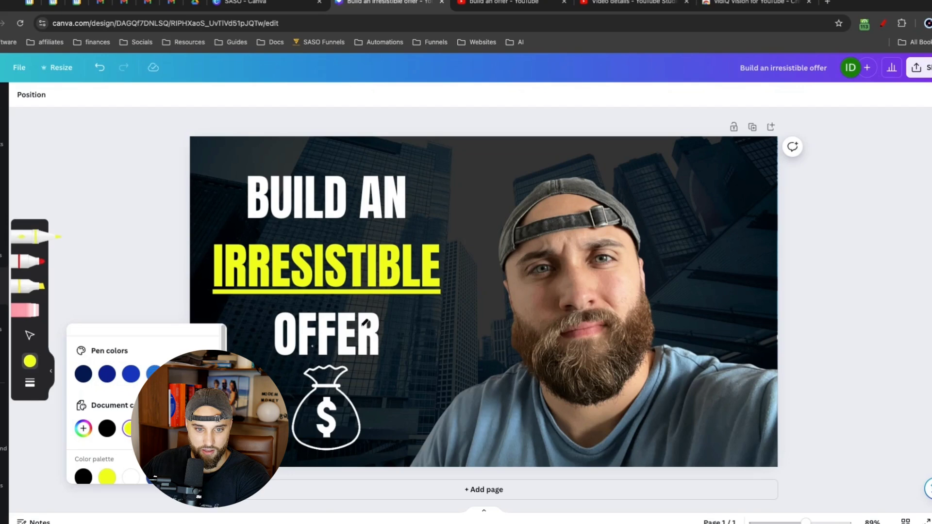
pyautogui.moveTo(471, 295); pyautogui.dragTo(462, 274)
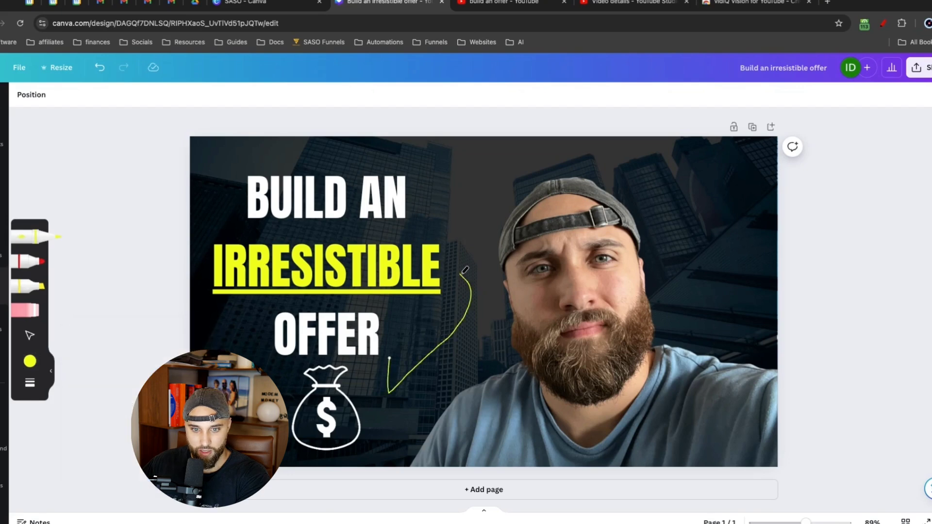
pyautogui.moveTo(386, 398); pyautogui.dragTo(413, 394)
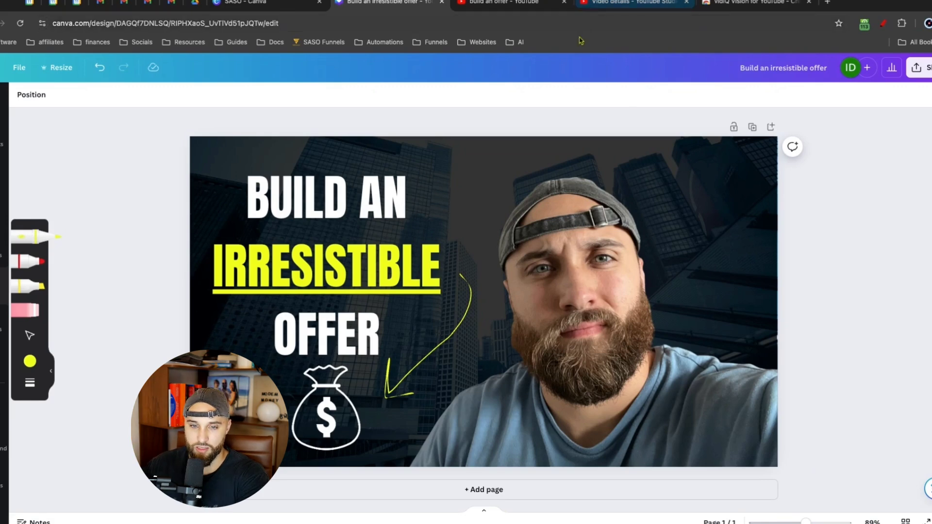
pyautogui.click(30, 336)
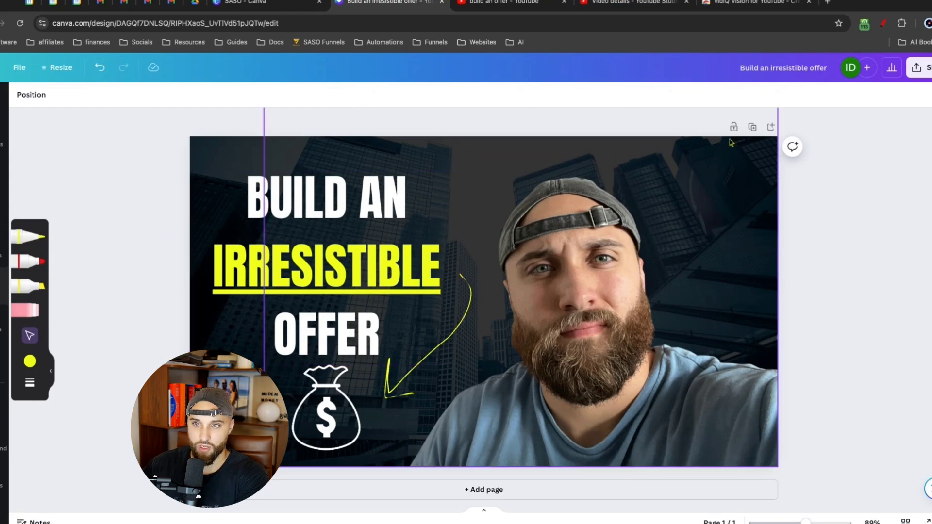
# Duplicate the finished thumbnail page to create a second version.
pyautogui.click(753, 127)
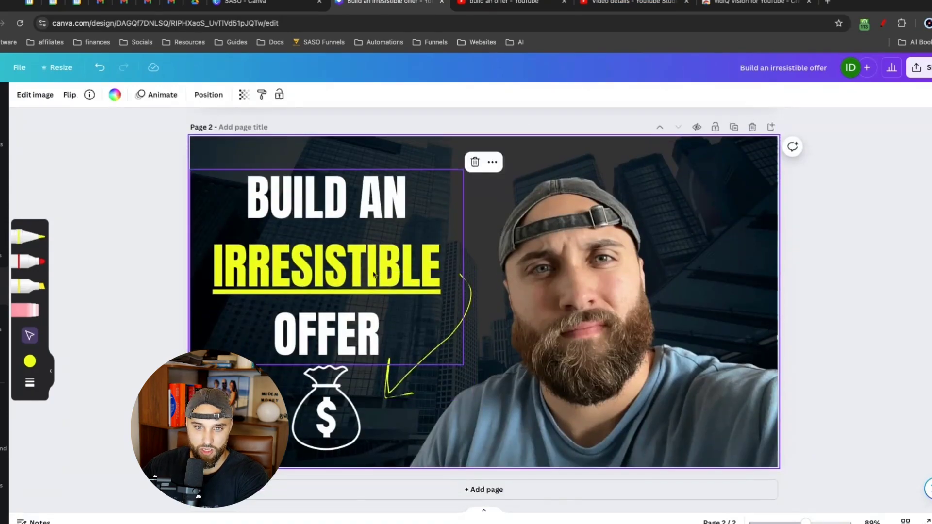
# Recolor the word IRRESISTIBLE on page 2 with the darker green from the default solid colors.
pyautogui.doubleClick(344, 268)
pyautogui.tripleClick(336, 236)
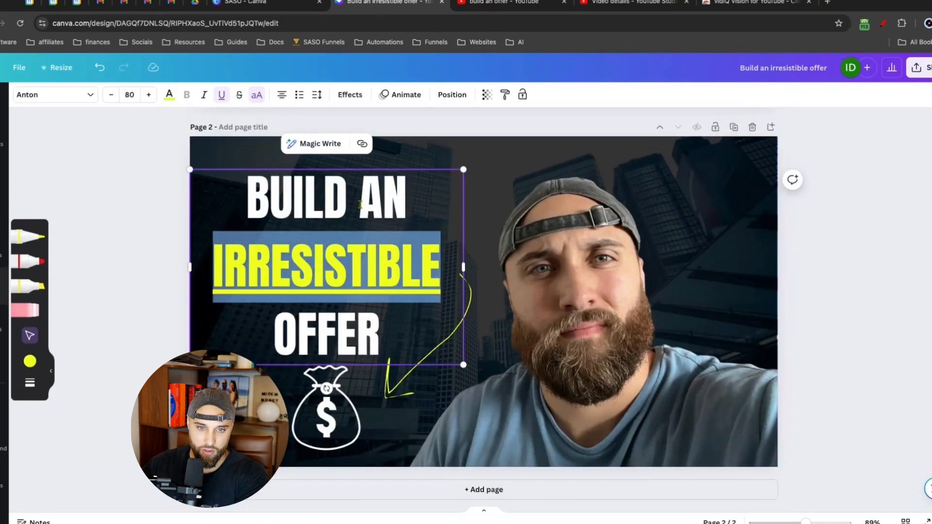
pyautogui.click(169, 94)
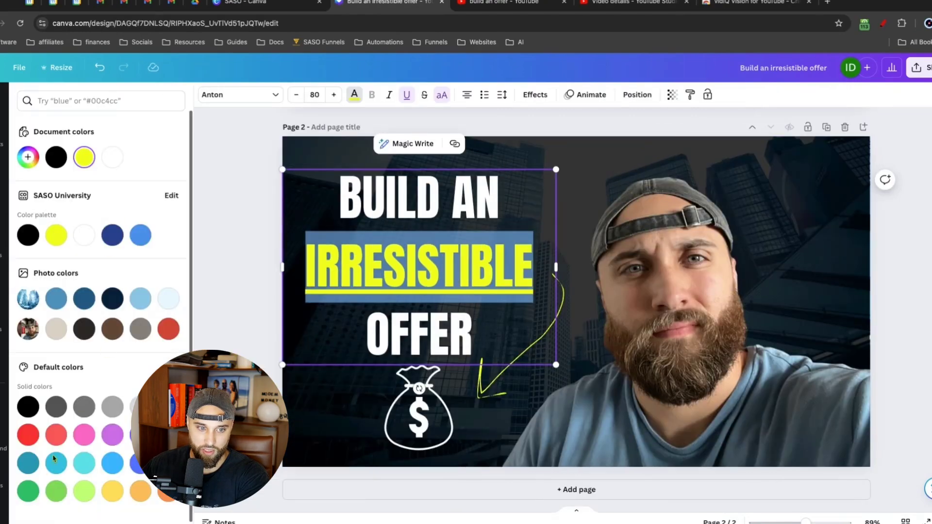
pyautogui.click(27, 490)
pyautogui.press('Escape')
pyautogui.click(170, 312)
# Delete the yellow hand-drawn arrow from page 2 and compare the two thumbnail versions.
pyautogui.scroll(1, 149, 232)
pyautogui.scroll(-1, 150, 232)
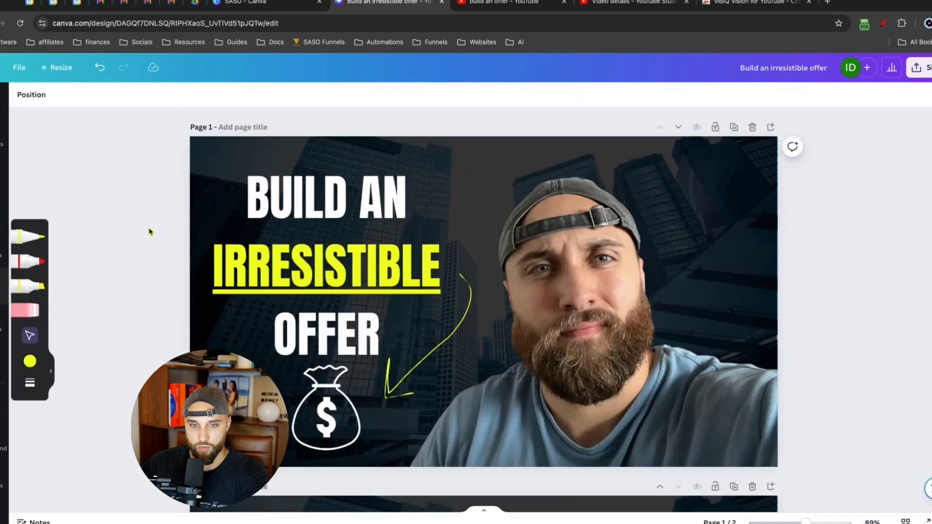
pyautogui.scroll(-2, 149, 232)
pyautogui.scroll(2, 149, 231)
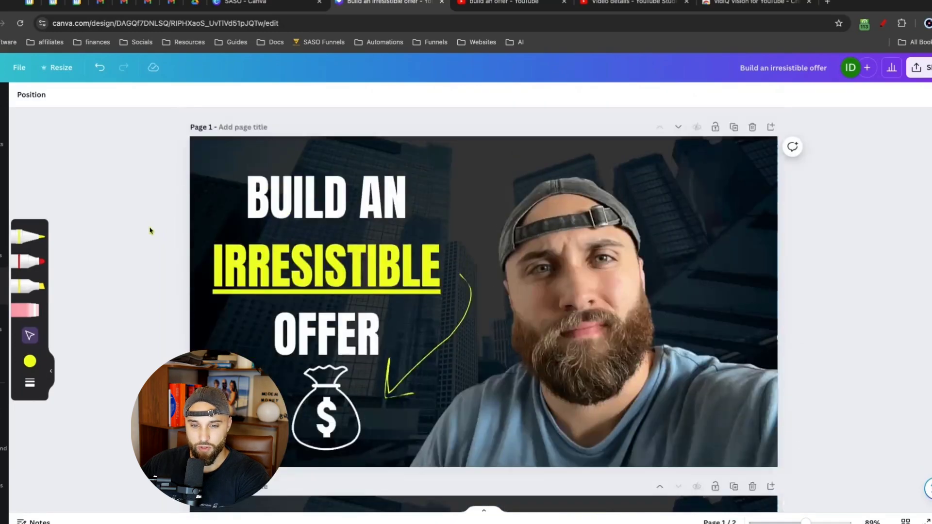
pyautogui.scroll(5, 149, 230)
pyautogui.click(466, 433)
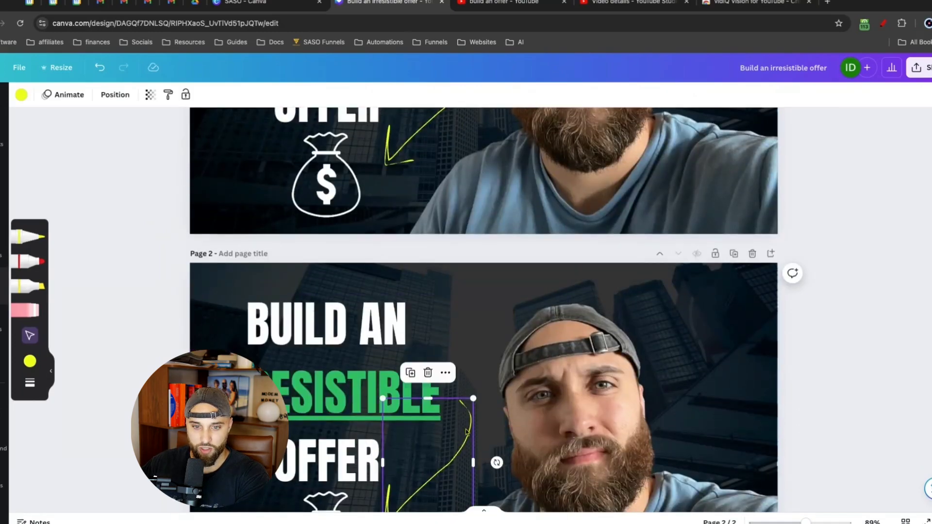
pyautogui.press('Delete')
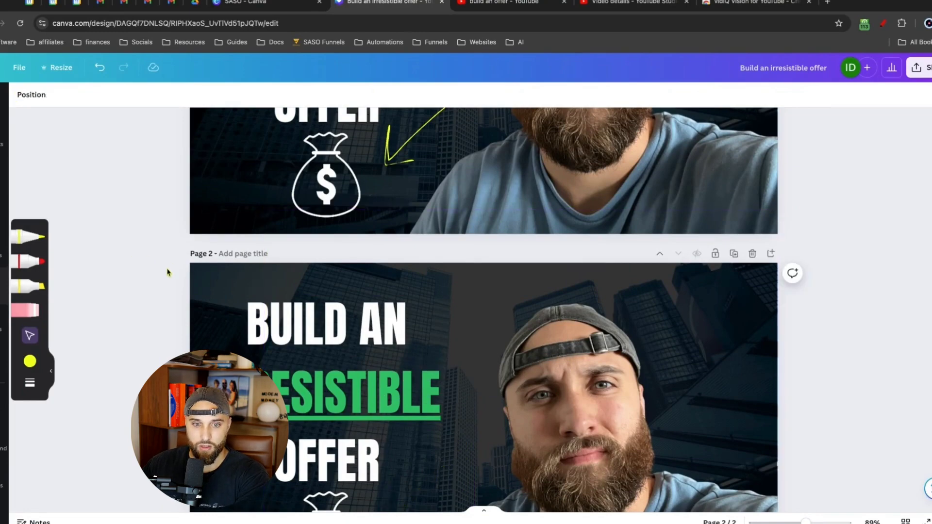
pyautogui.scroll(-4, 162, 270)
pyautogui.scroll(5, 162, 270)
pyautogui.scroll(8, 181, 210)
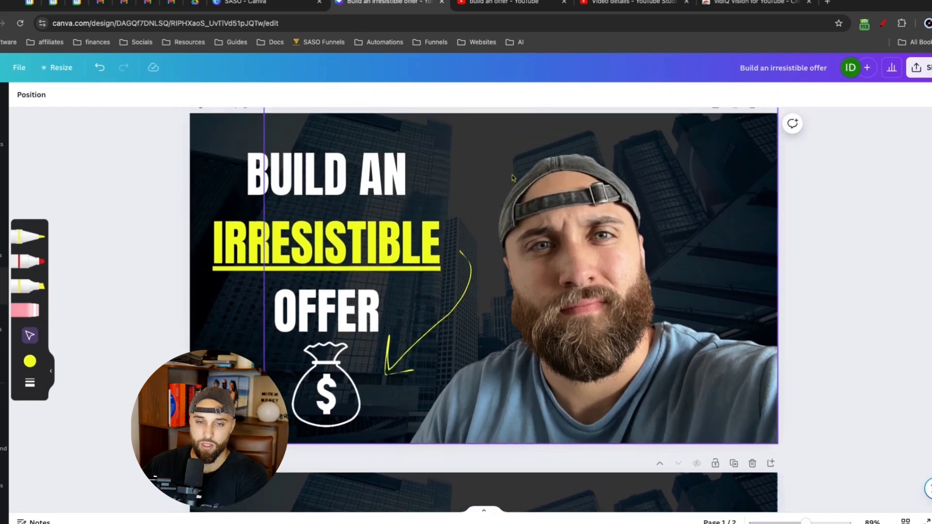
pyautogui.scroll(-14, 422, 184)
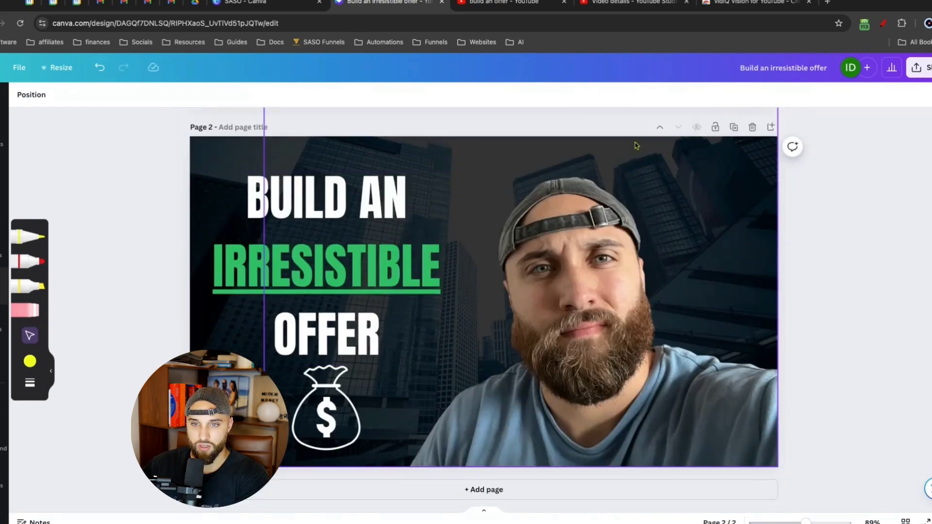
# Switch to the video's details in YouTube Studio, open Test & compare for its thumbnail, and show the explanation of how testing works.
pyautogui.click(627, 3)
pyautogui.scroll(5, 254, 196)
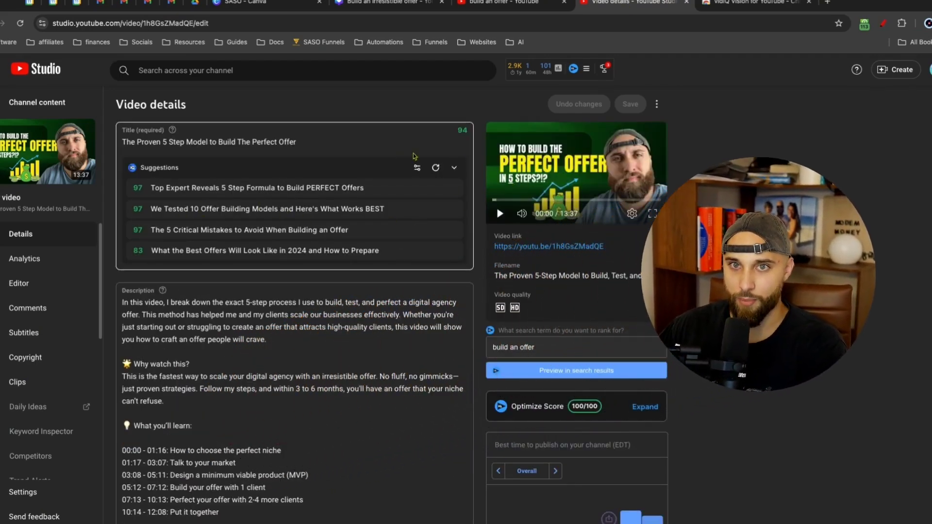
pyautogui.scroll(-10, 321, 238)
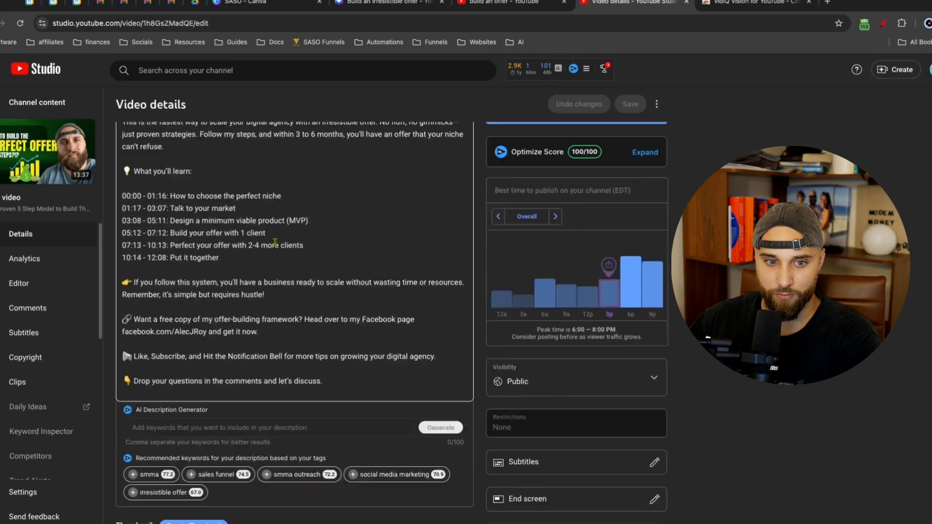
pyautogui.moveTo(187, 382)
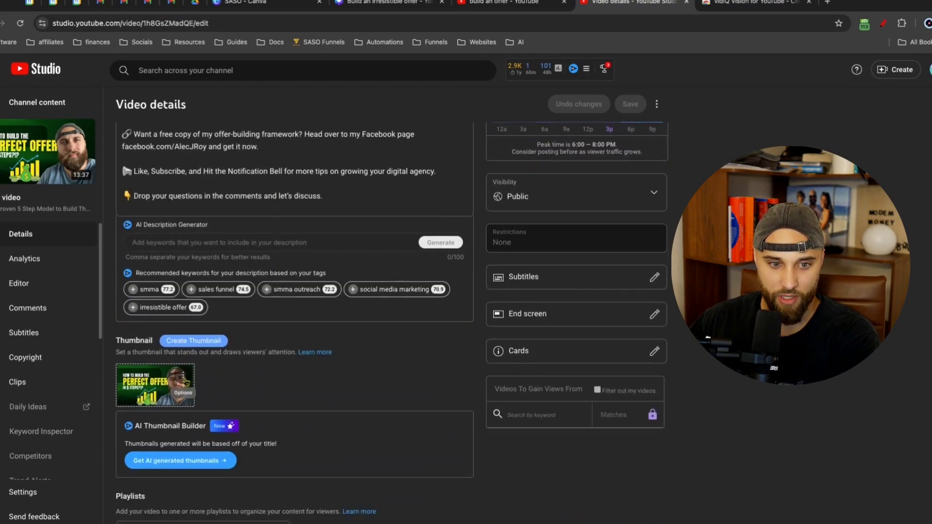
pyautogui.click(184, 391)
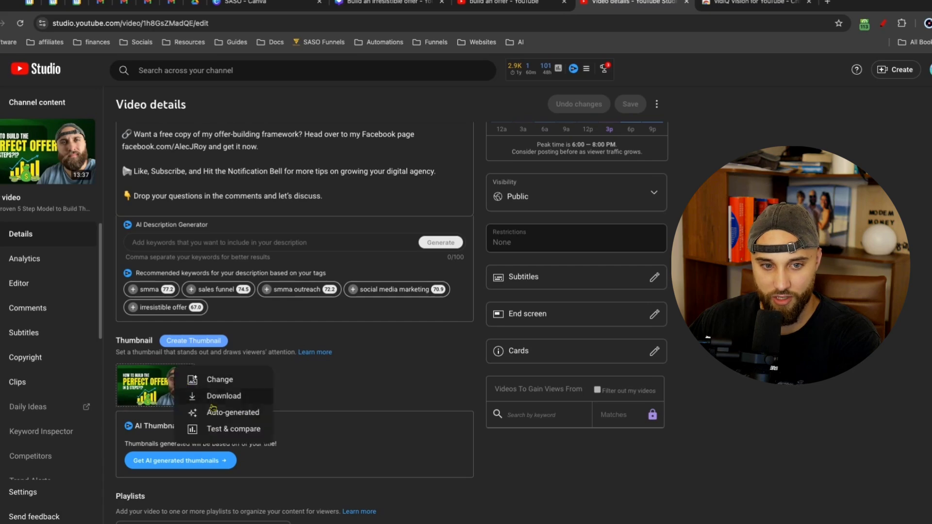
pyautogui.click(229, 429)
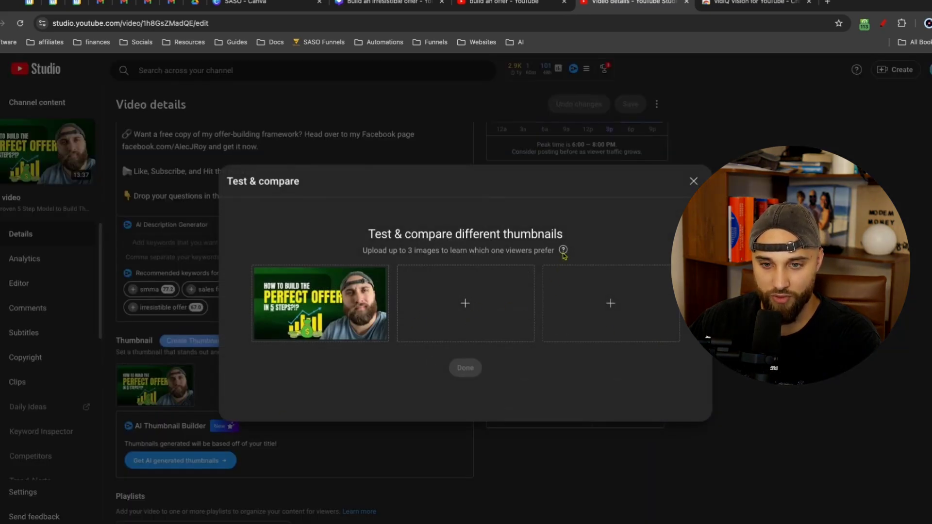
pyautogui.moveTo(564, 253)
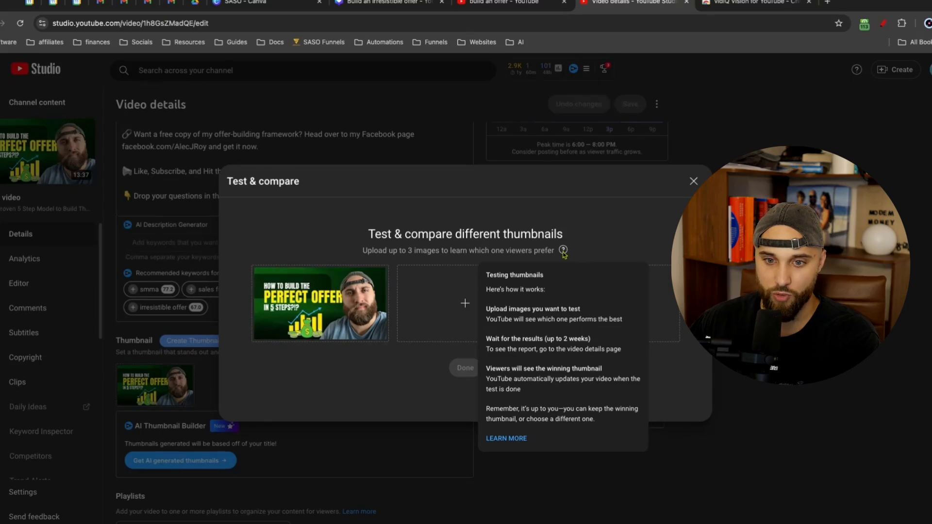